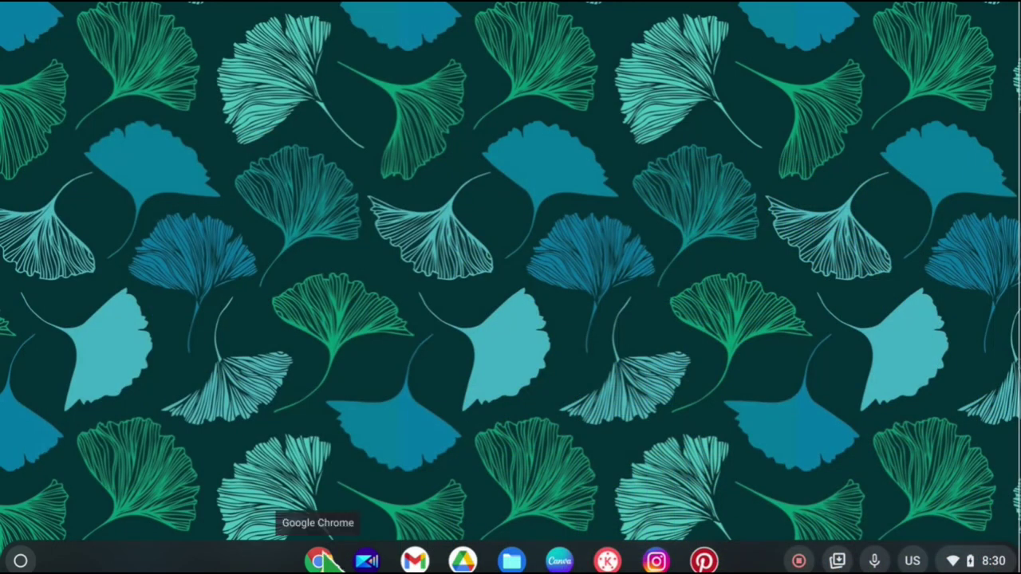
- Open stitchboard.com in Chrome and bring up the Patterns menu
{"action": "left_click", "coordinate": [319, 560]}
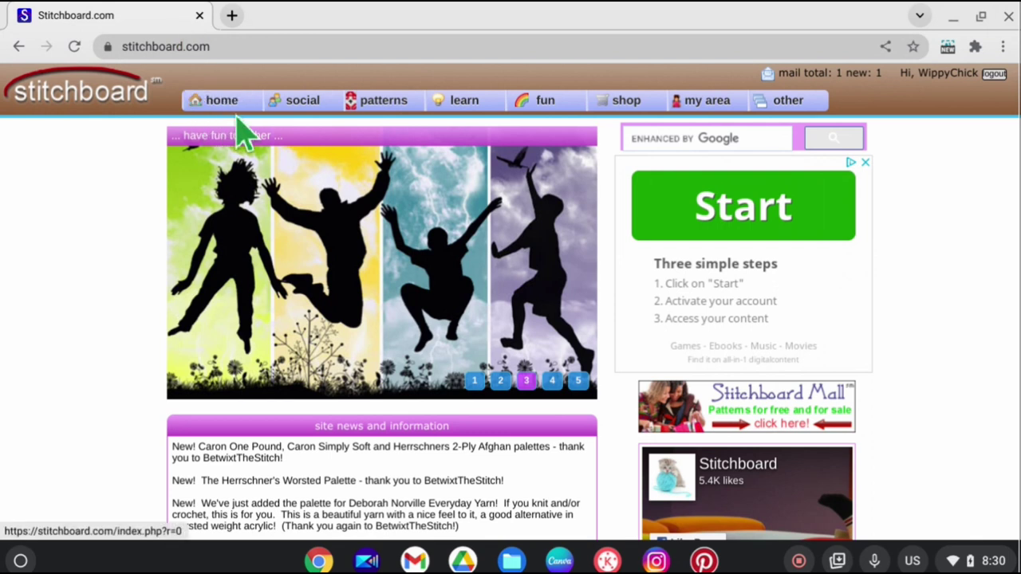
{"action": "mouse_move", "coordinate": [329, 126]}
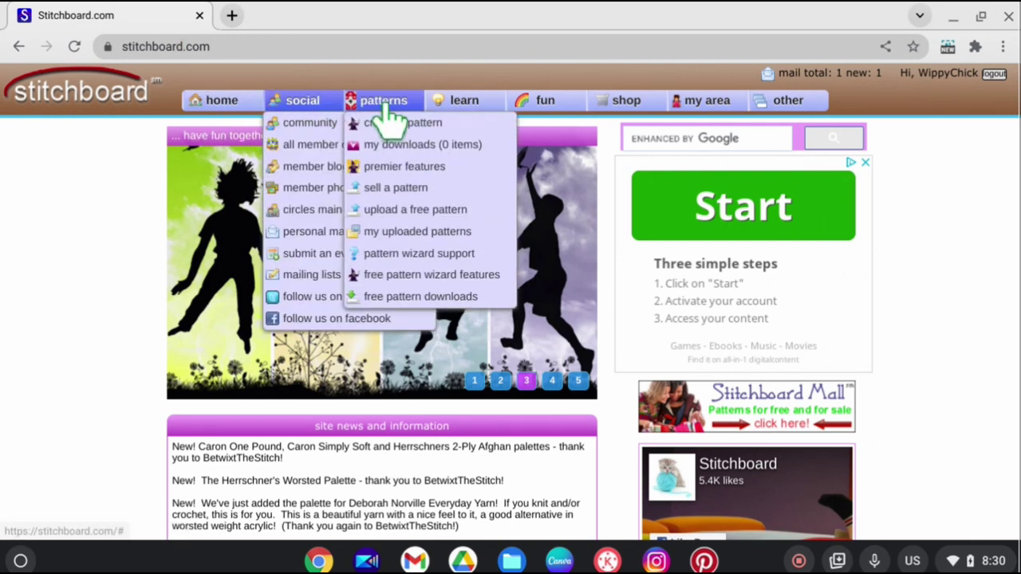
{"action": "mouse_move", "coordinate": [465, 112]}
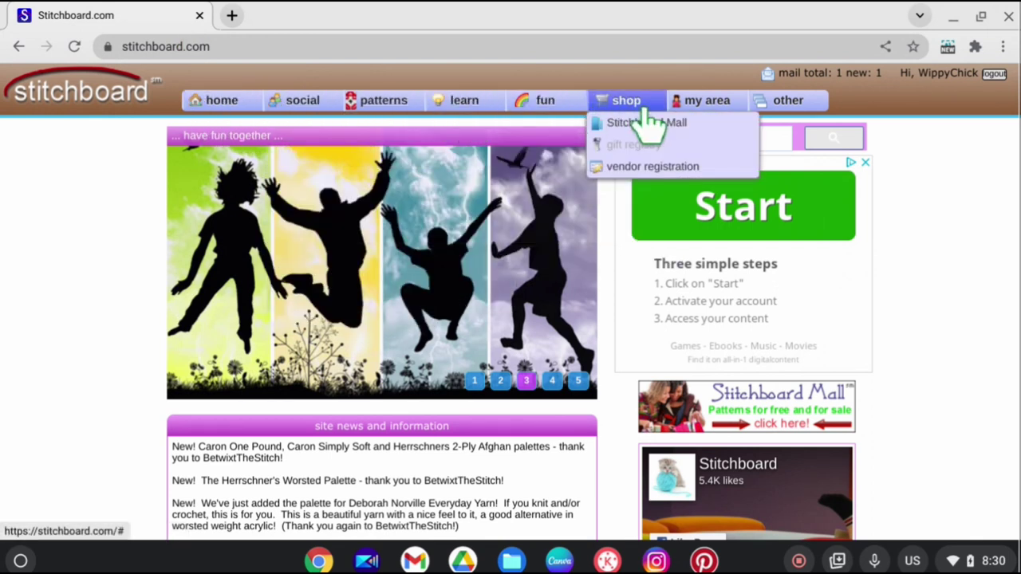
{"action": "mouse_move", "coordinate": [775, 112]}
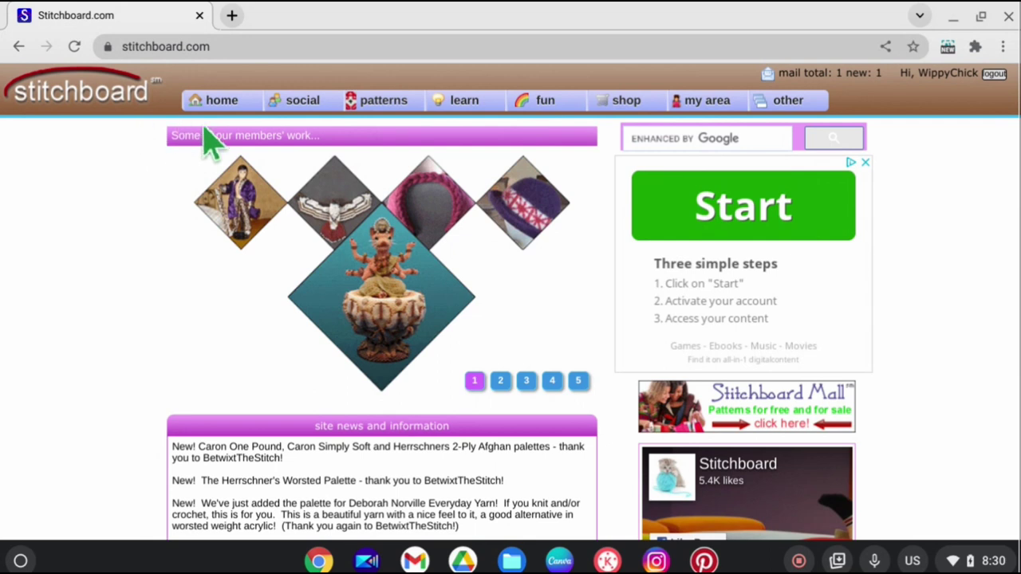
{"action": "mouse_move", "coordinate": [381, 110]}
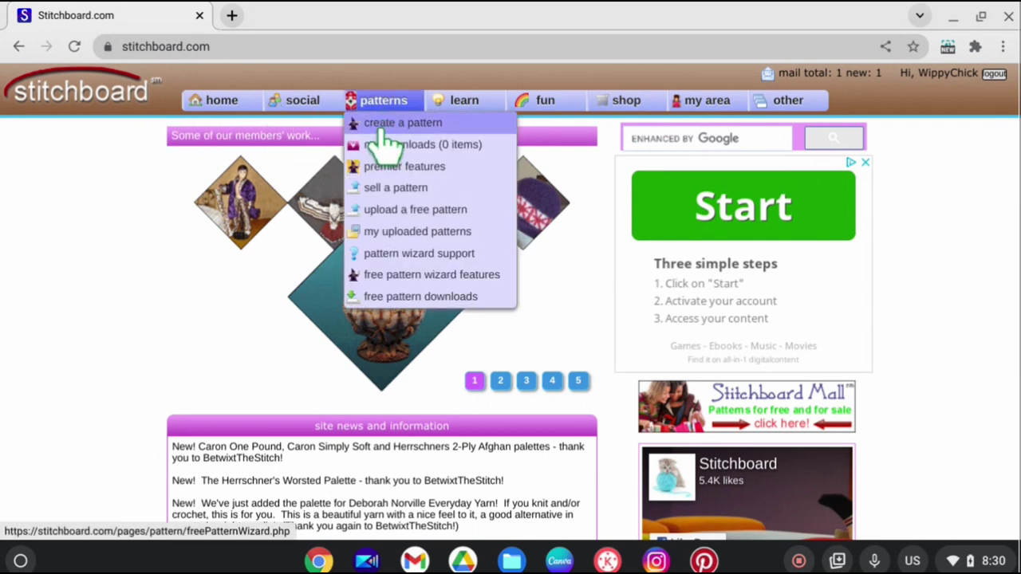
- Start 'create a pattern' and scroll to section 1, Image to Convert Into a Pattern
{"action": "left_click", "coordinate": [383, 135]}
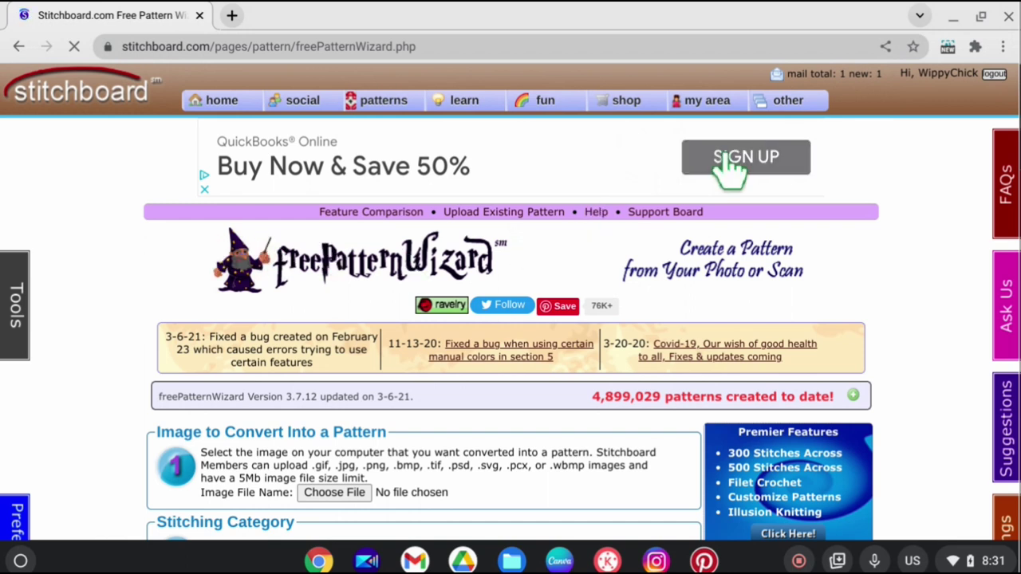
{"action": "mouse_move", "coordinate": [806, 102]}
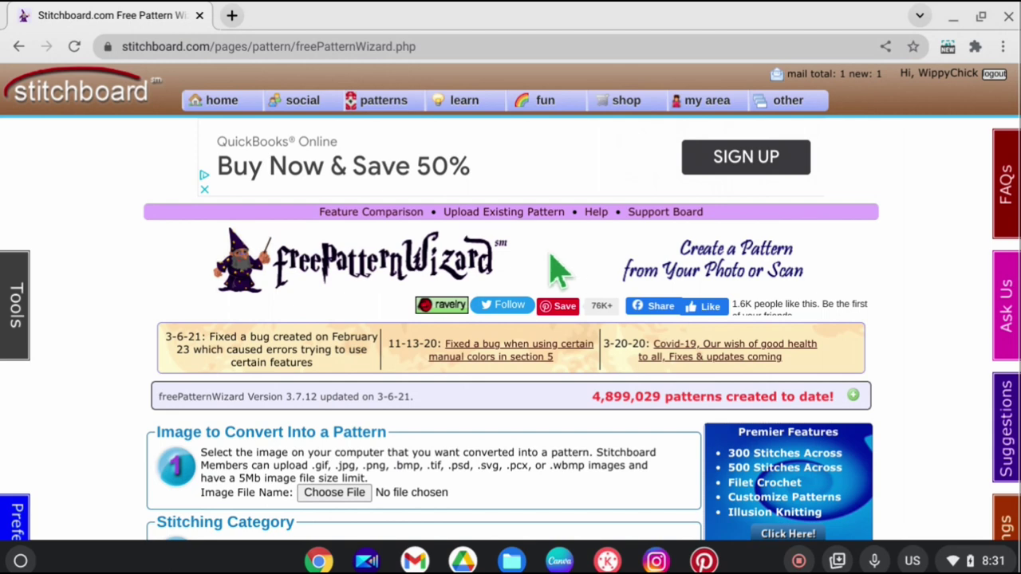
{"action": "scroll", "coordinate": [559, 271], "scroll_direction": "down", "scroll_amount": 2}
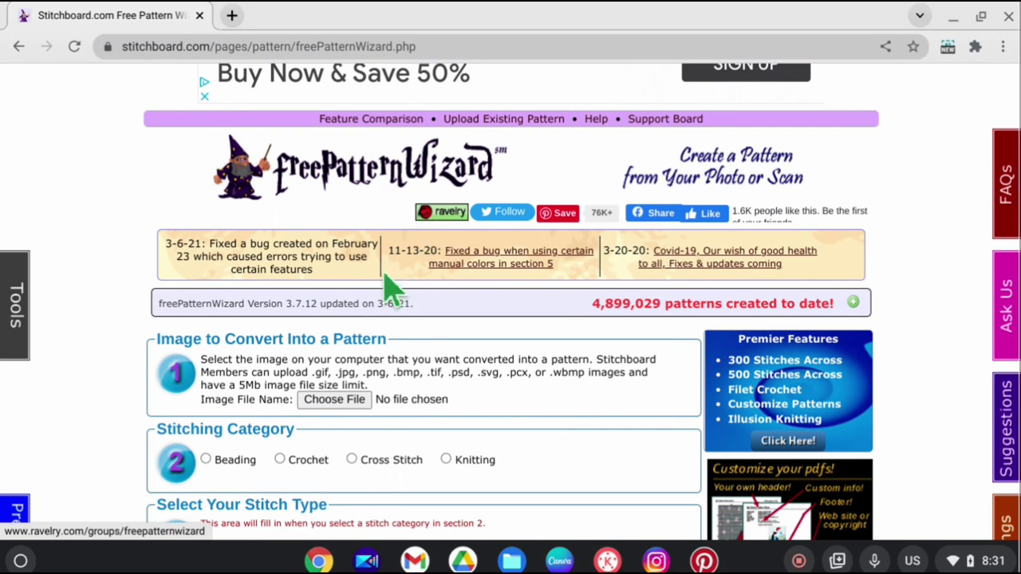
{"action": "scroll", "coordinate": [243, 355], "scroll_direction": "down", "scroll_amount": 1}
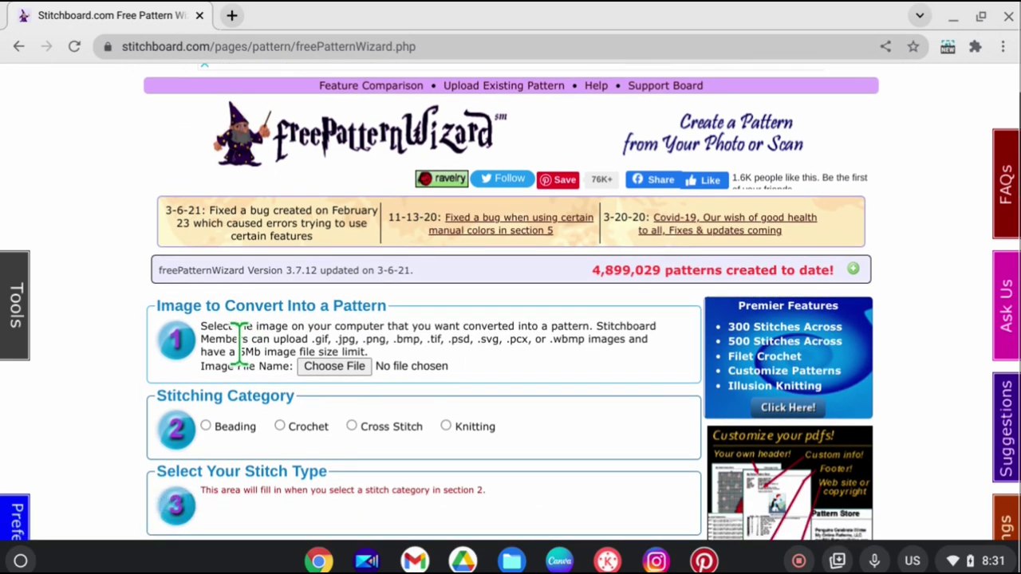
- Load File_000 (1).png as the image and choose Crochet as the stitching category
{"action": "left_click", "coordinate": [335, 371]}
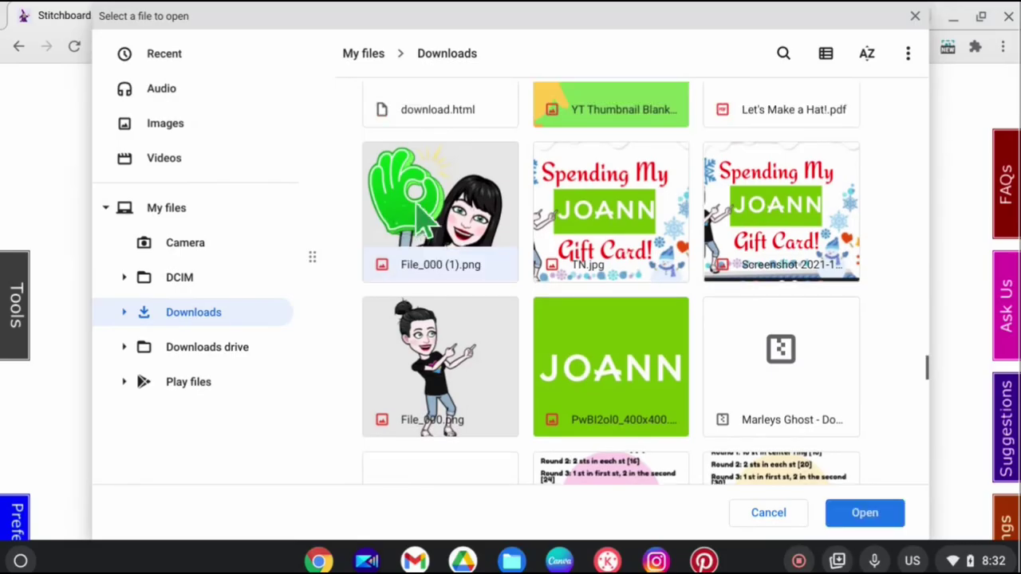
{"action": "left_click", "coordinate": [861, 517]}
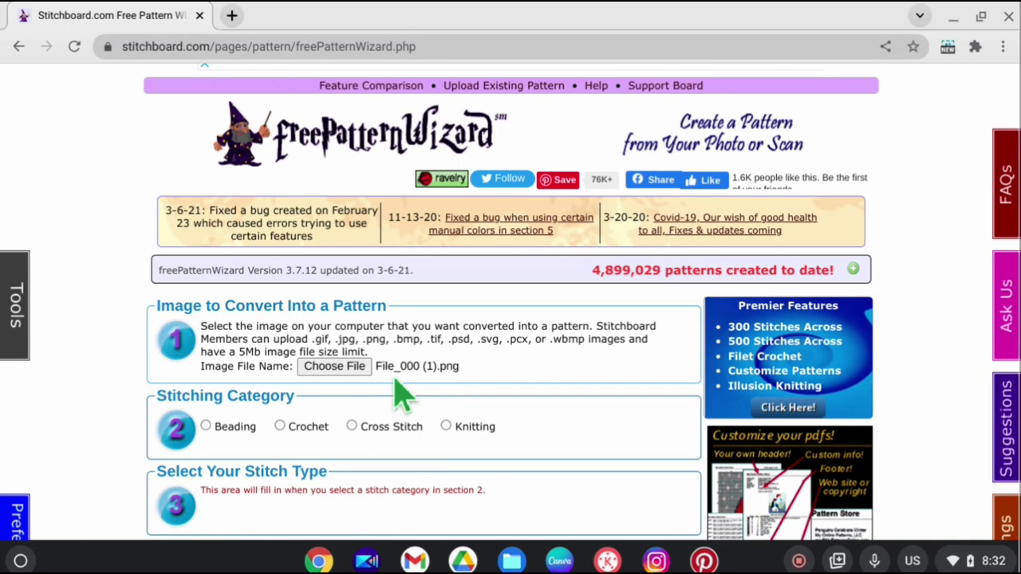
{"action": "left_click", "coordinate": [280, 431]}
{"action": "scroll", "coordinate": [433, 415], "scroll_direction": "down", "scroll_amount": 2}
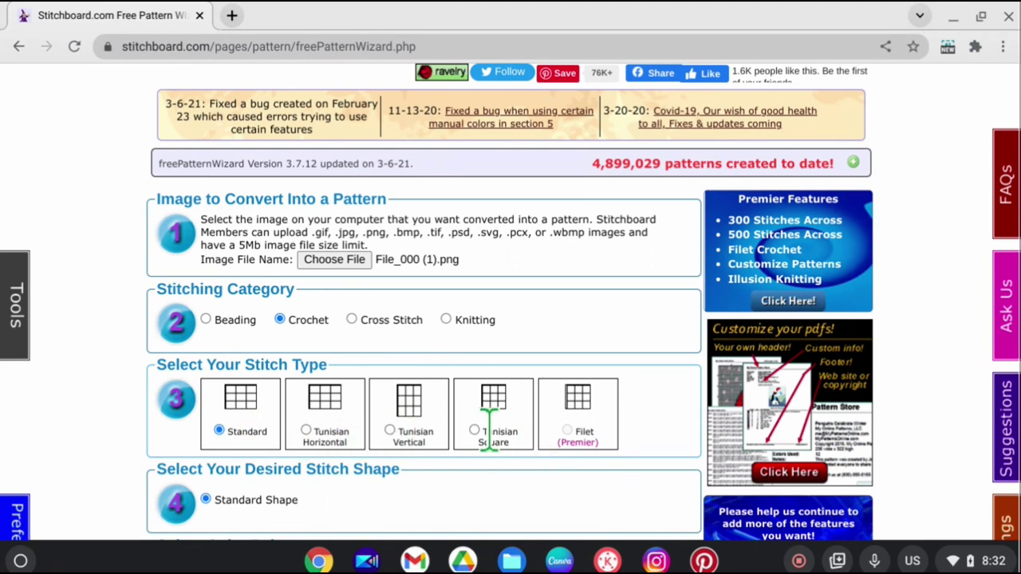
{"action": "scroll", "coordinate": [303, 403], "scroll_direction": "down", "scroll_amount": 1}
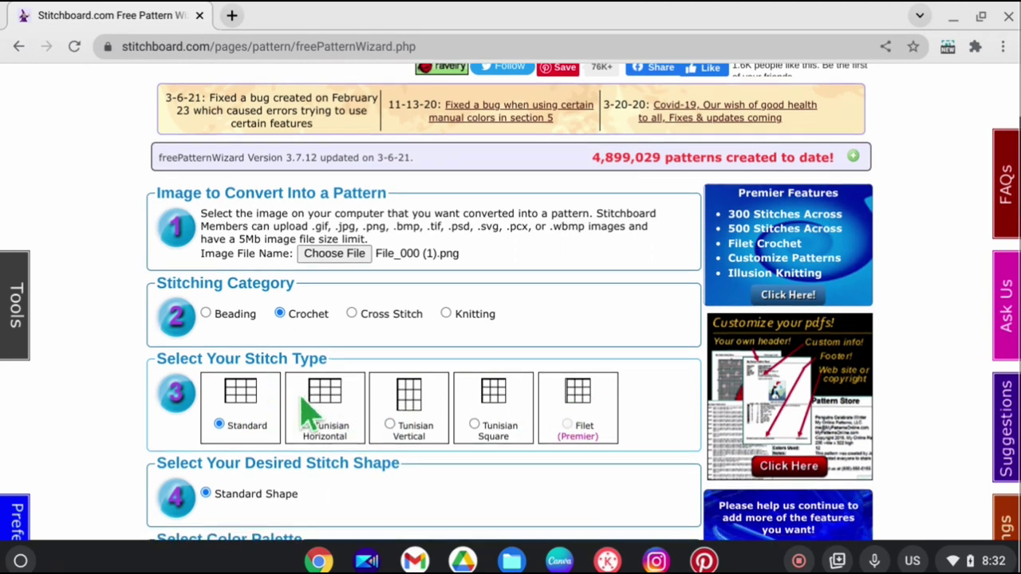
{"action": "scroll", "coordinate": [311, 411], "scroll_direction": "down", "scroll_amount": 3}
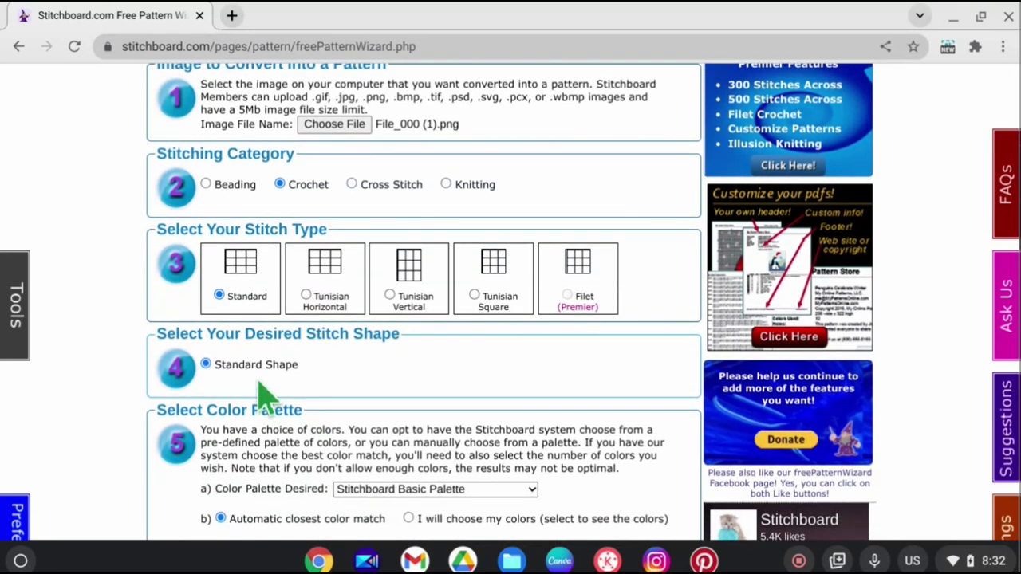
{"action": "scroll", "coordinate": [267, 394], "scroll_direction": "down", "scroll_amount": 3}
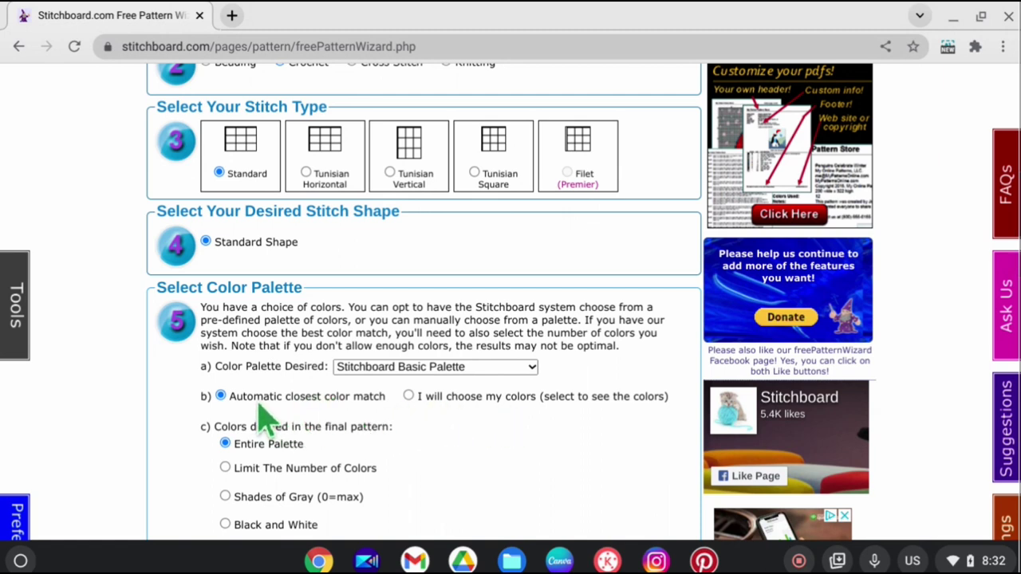
{"action": "scroll", "coordinate": [426, 452], "scroll_direction": "down", "scroll_amount": 1}
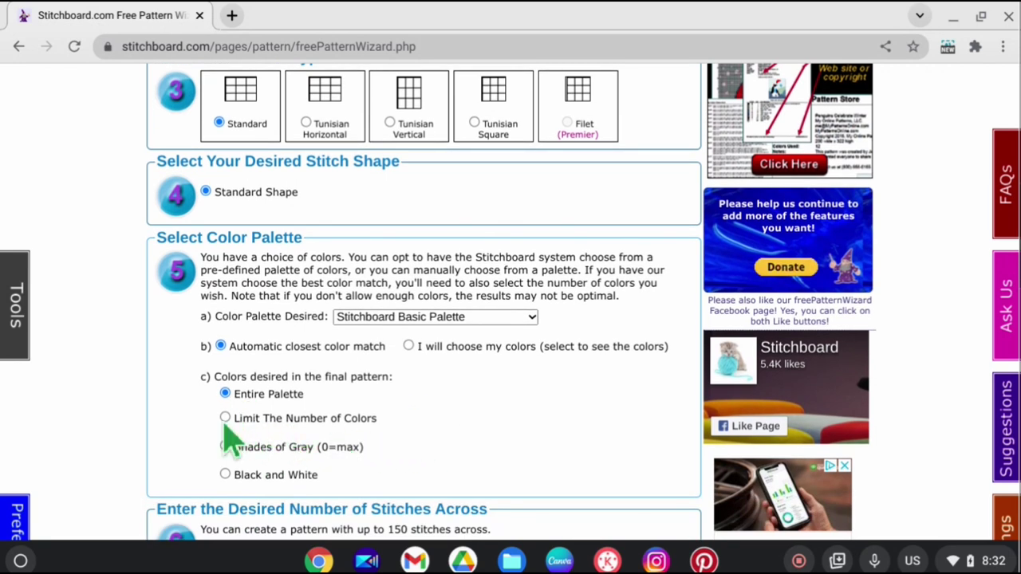
- Turn on Limit The Number of Colors and set it to 15
{"action": "left_click", "coordinate": [225, 418]}
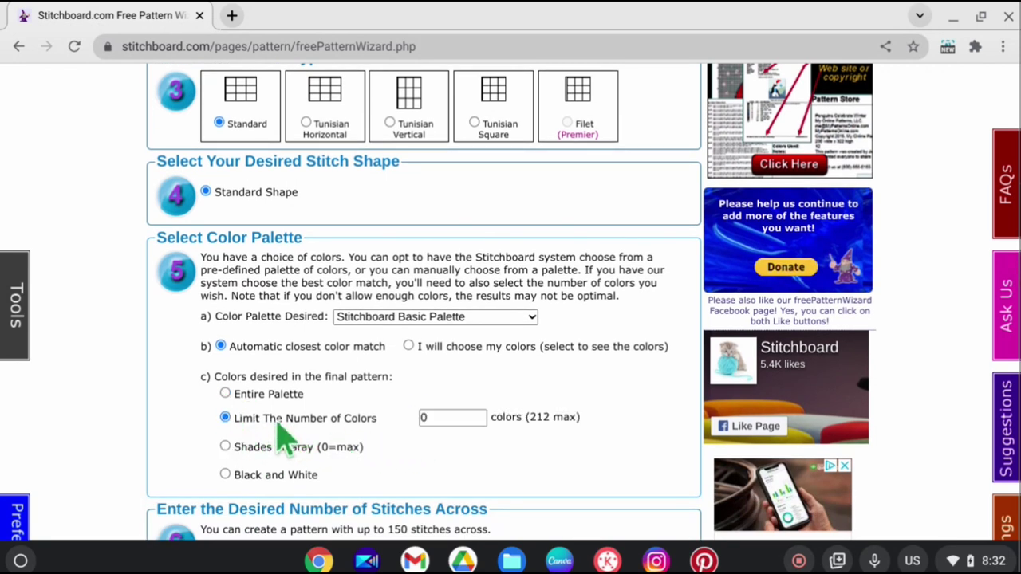
{"action": "left_click", "coordinate": [443, 417]}
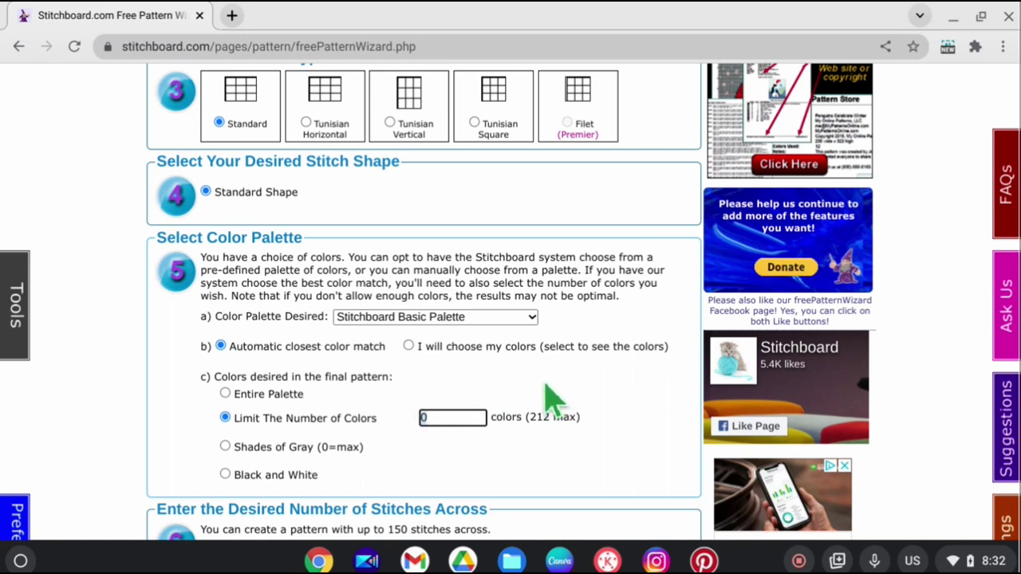
{"action": "key", "text": "BackSpace"}
{"action": "type", "text": "15"}
- Keep Stitchboard Basic Palette as the Color Palette Desired
{"action": "scroll", "coordinate": [417, 381], "scroll_direction": "down", "scroll_amount": 1}
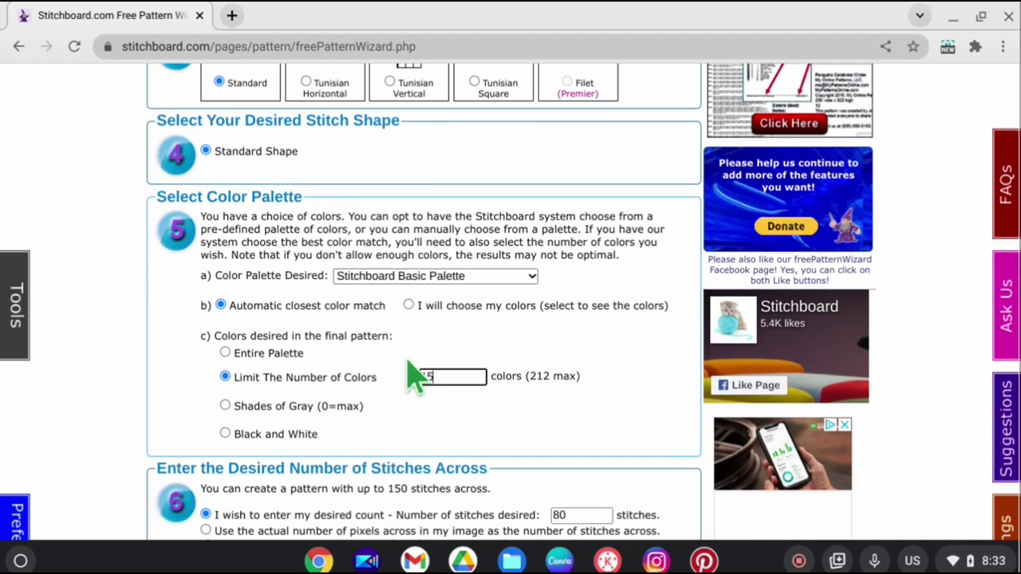
{"action": "scroll", "coordinate": [416, 375], "scroll_direction": "down", "scroll_amount": 2}
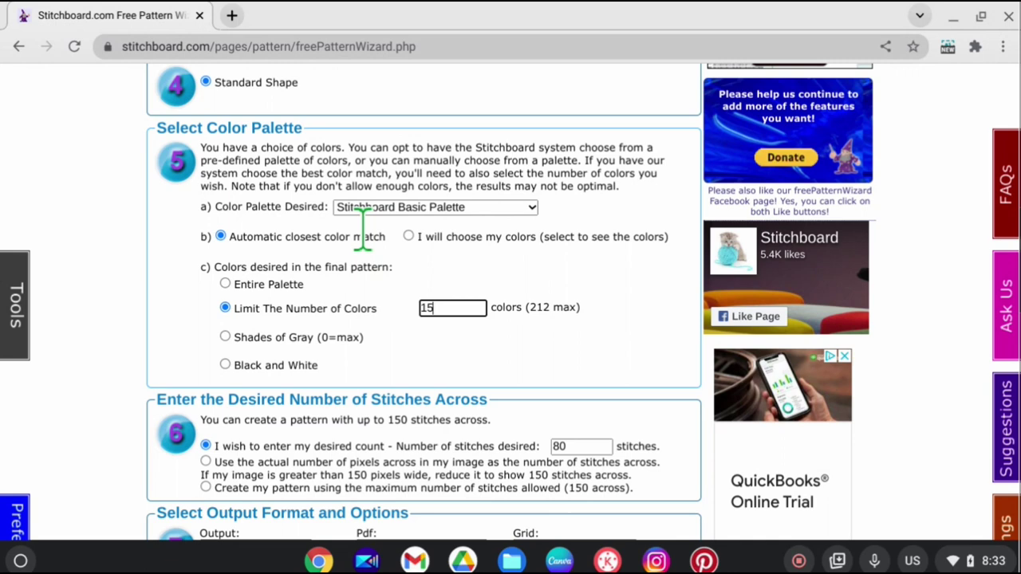
{"action": "left_click", "coordinate": [522, 209]}
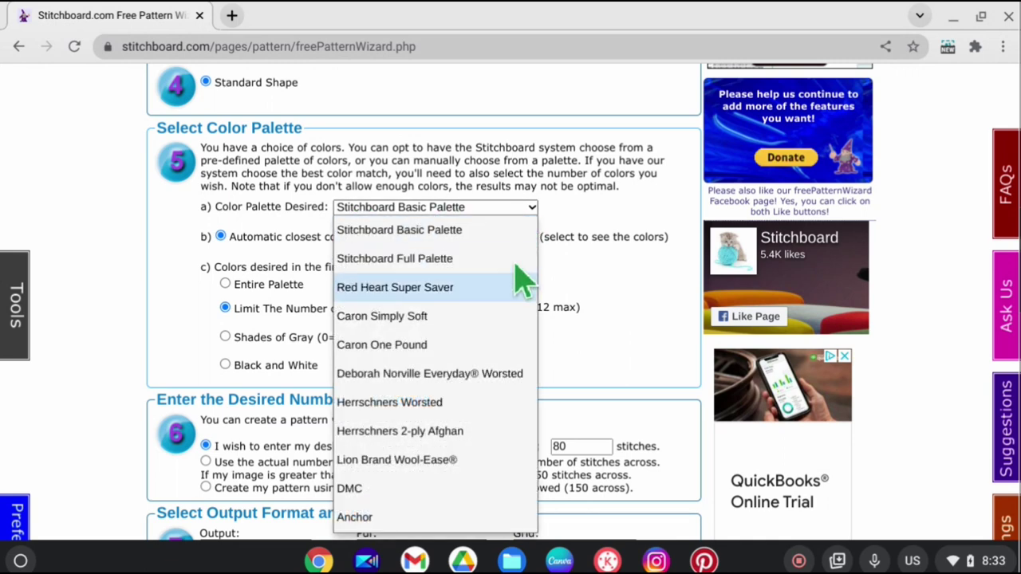
{"action": "left_click", "coordinate": [502, 233]}
{"action": "scroll", "coordinate": [434, 351], "scroll_direction": "down", "scroll_amount": 1}
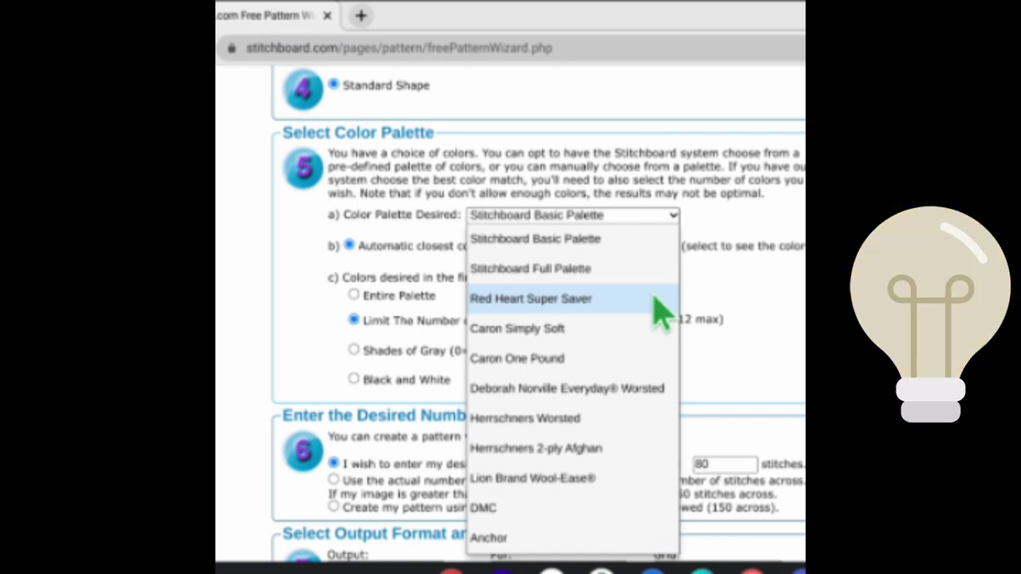
{"action": "scroll", "coordinate": [383, 371], "scroll_direction": "down", "scroll_amount": 2}
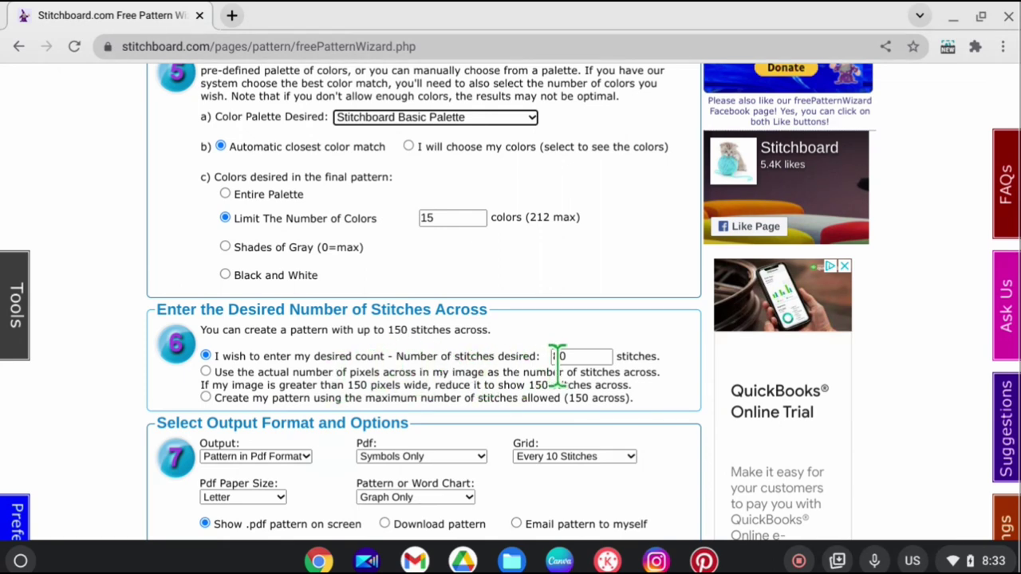
- Make the PDF show colours only, with grid lines every 5 stitches
{"action": "scroll", "coordinate": [429, 382], "scroll_direction": "down", "scroll_amount": 2}
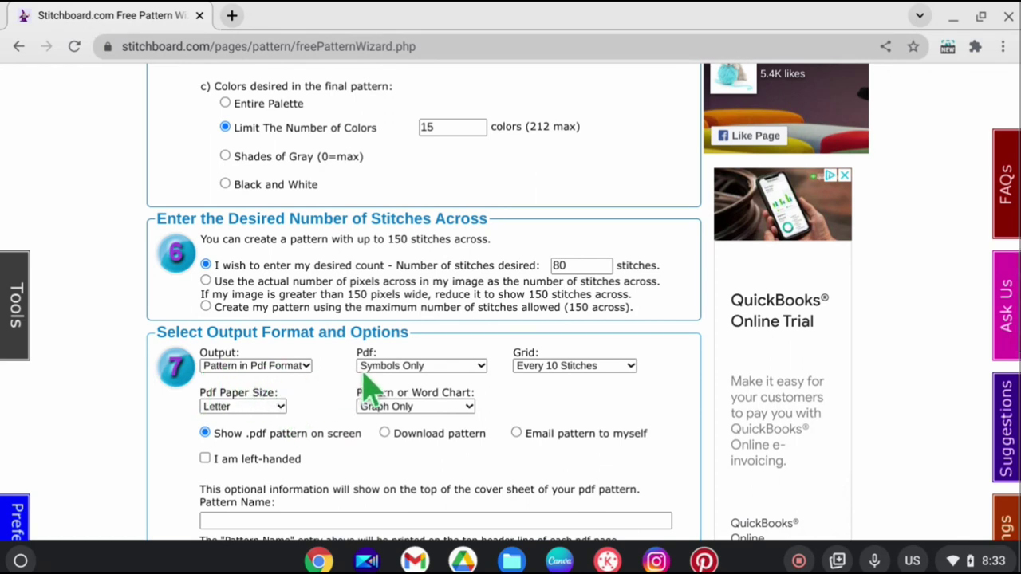
{"action": "left_click", "coordinate": [479, 368]}
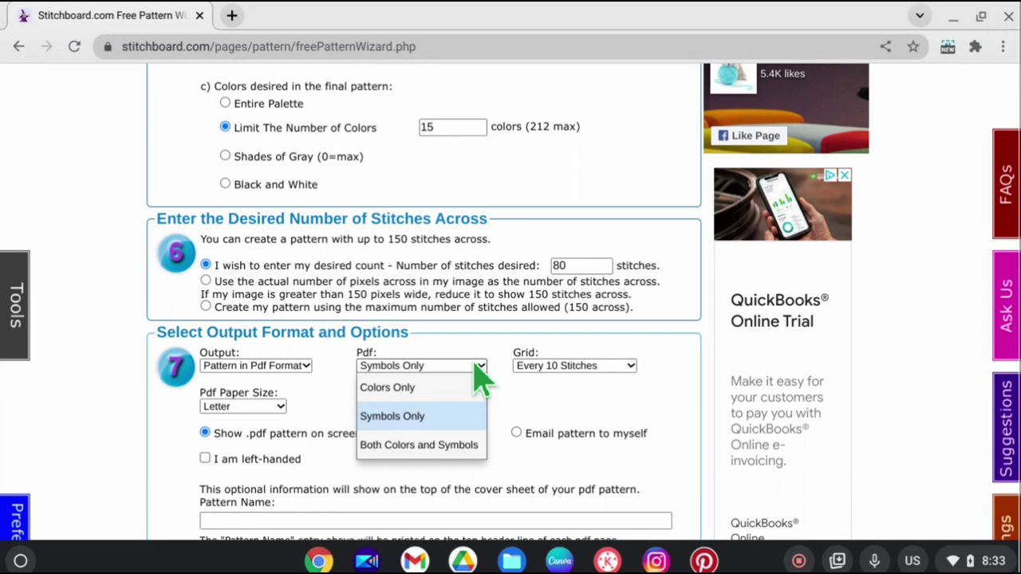
{"action": "left_click", "coordinate": [429, 389]}
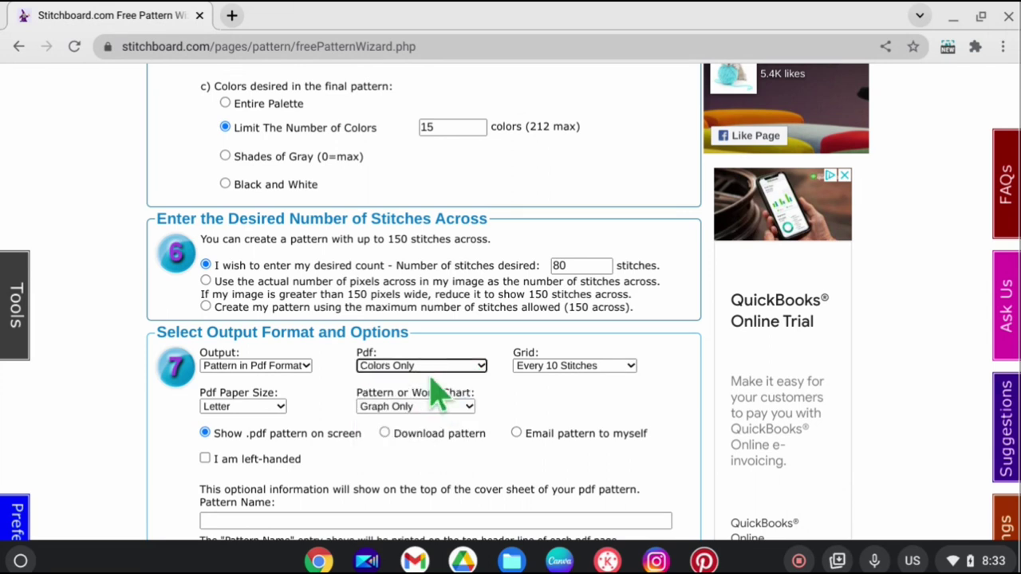
{"action": "left_click", "coordinate": [542, 368]}
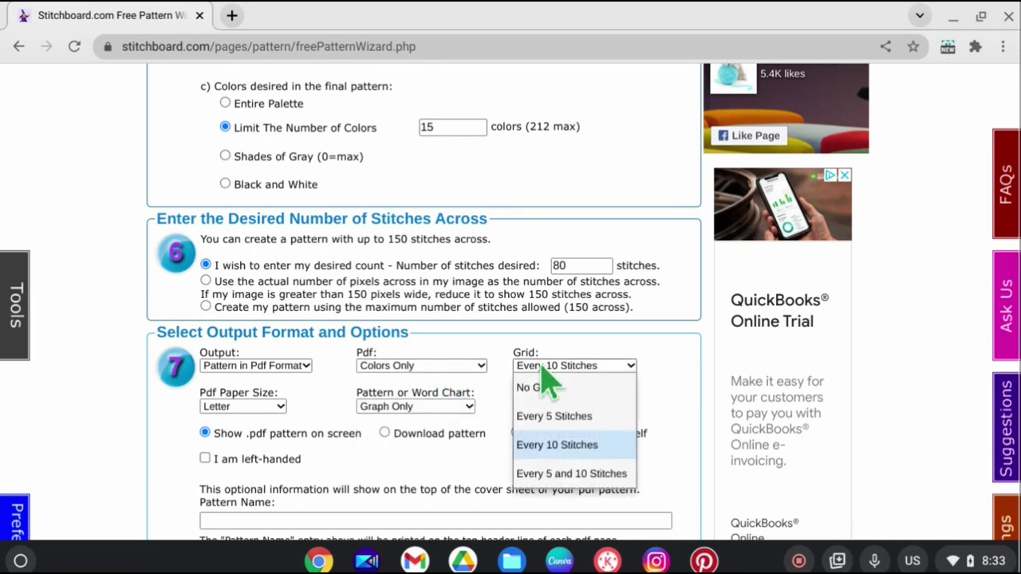
{"action": "left_click", "coordinate": [570, 416]}
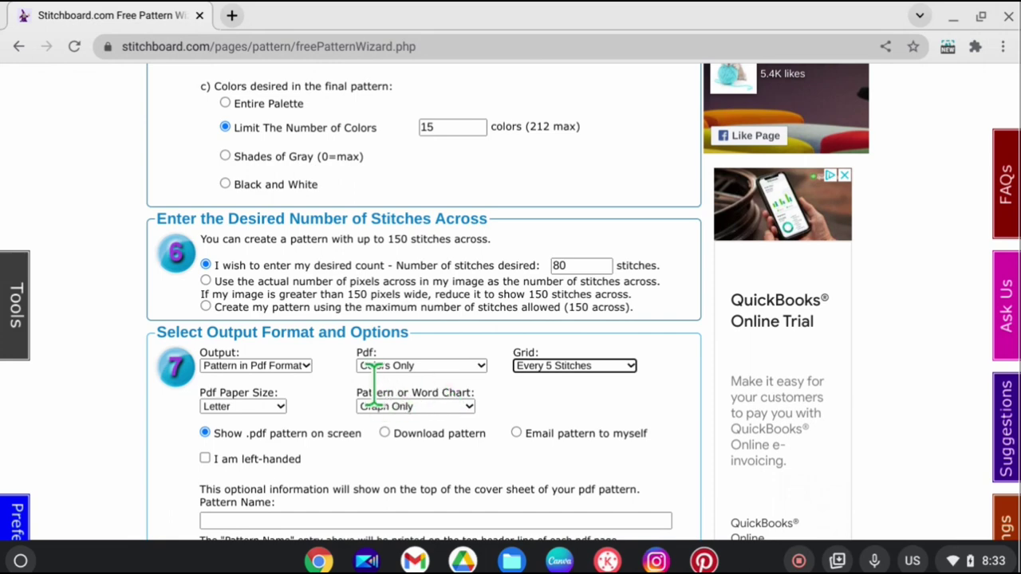
- Include both the graph and word chart, using colour names as word chart symbols
{"action": "scroll", "coordinate": [375, 383], "scroll_direction": "down", "scroll_amount": 1}
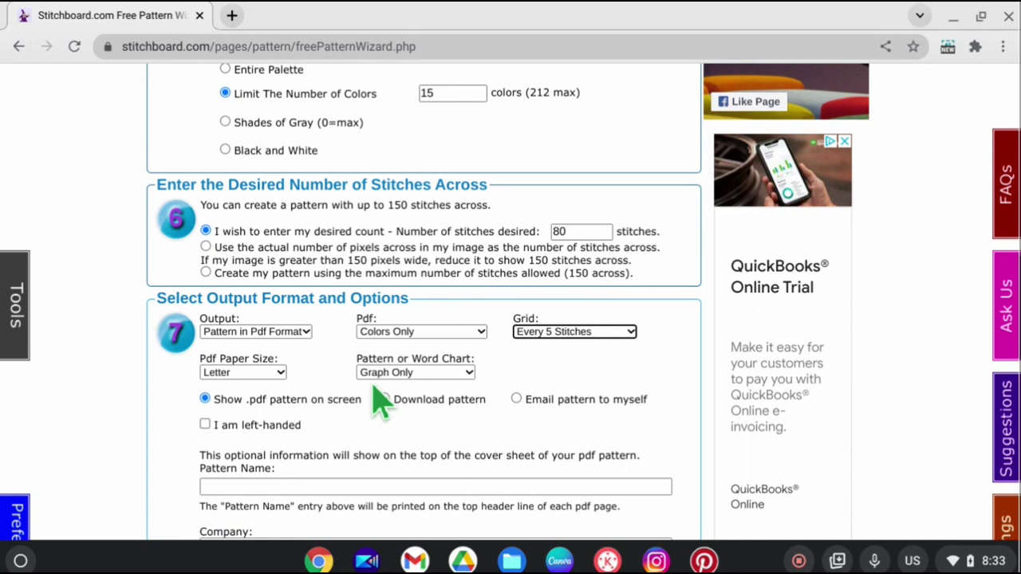
{"action": "left_click", "coordinate": [431, 375]}
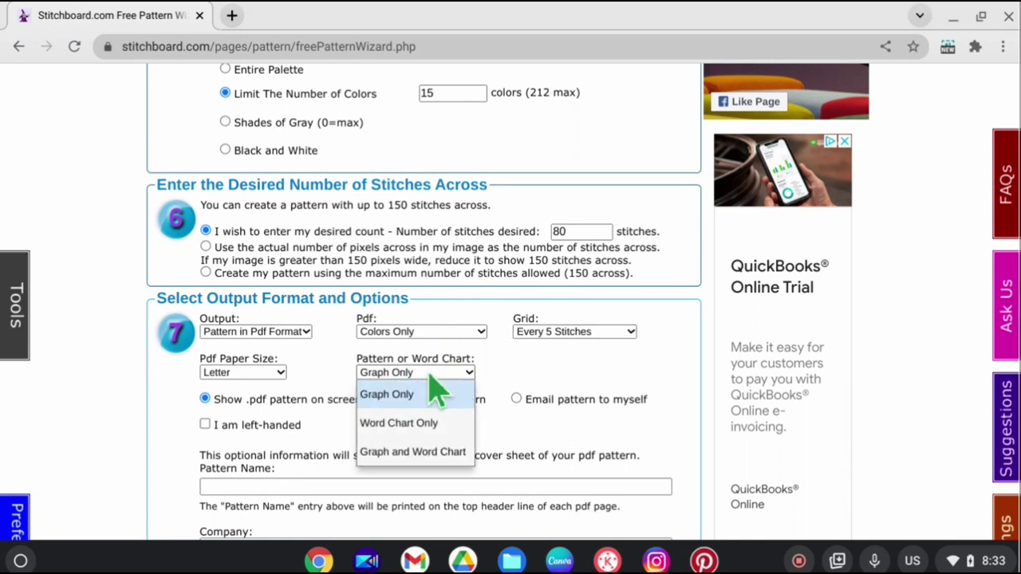
{"action": "left_click", "coordinate": [457, 453]}
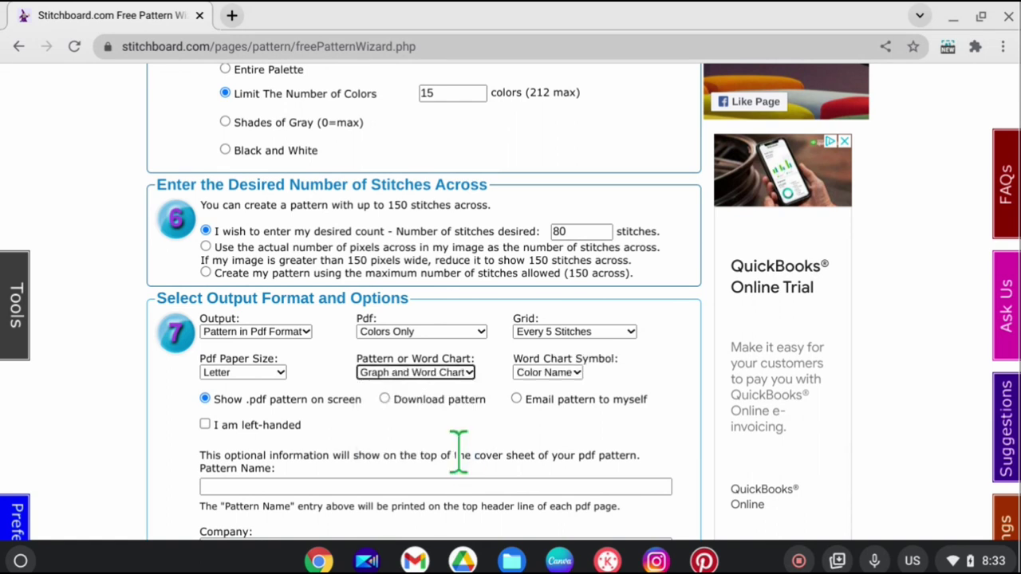
{"action": "left_click", "coordinate": [578, 375]}
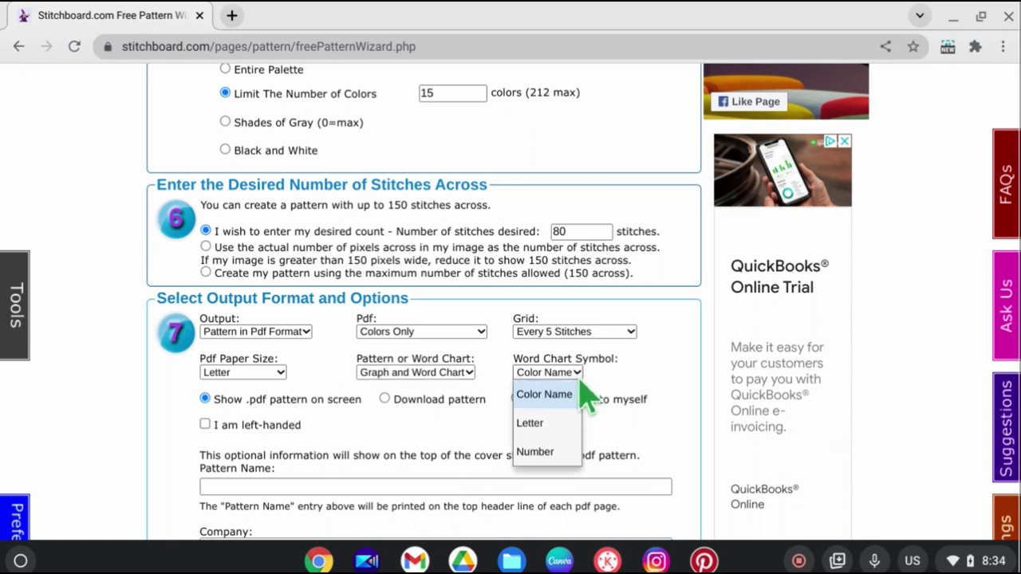
{"action": "left_click", "coordinate": [571, 394]}
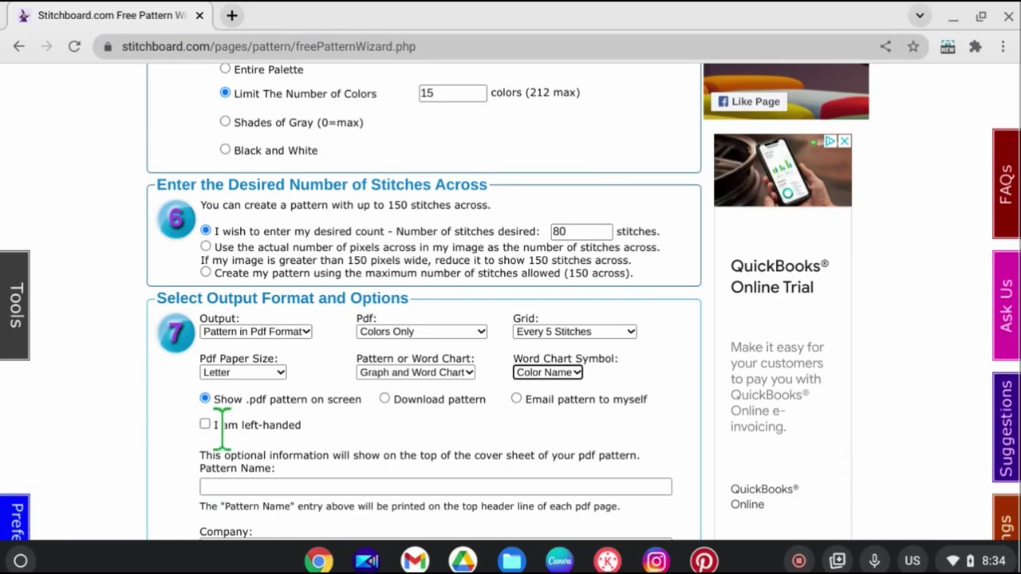
{"action": "scroll", "coordinate": [365, 434], "scroll_direction": "down", "scroll_amount": 1}
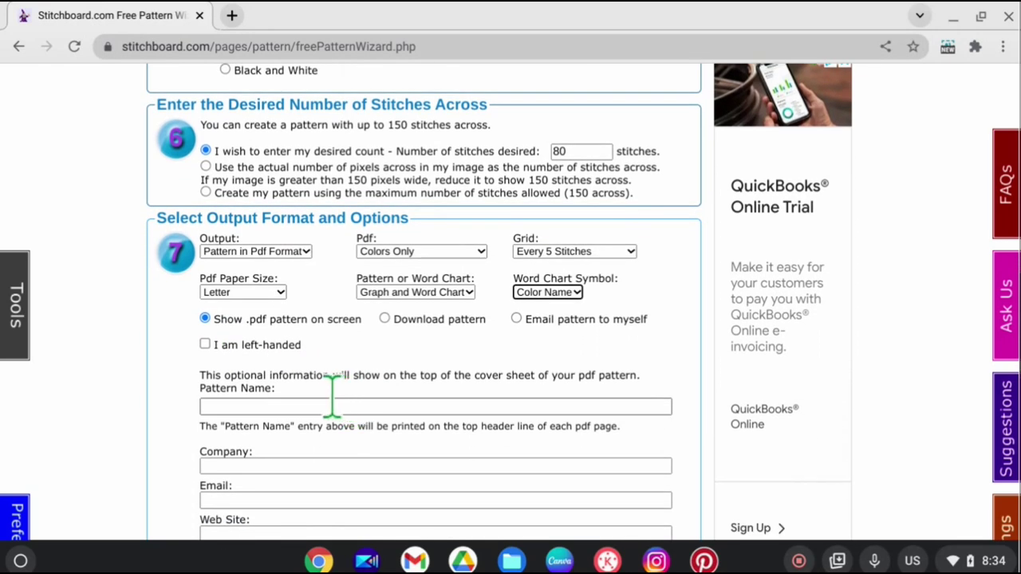
- Name the pattern 'Test 3' and fill the Copyright Notice from the saved autofill entry
{"action": "left_click", "coordinate": [263, 407]}
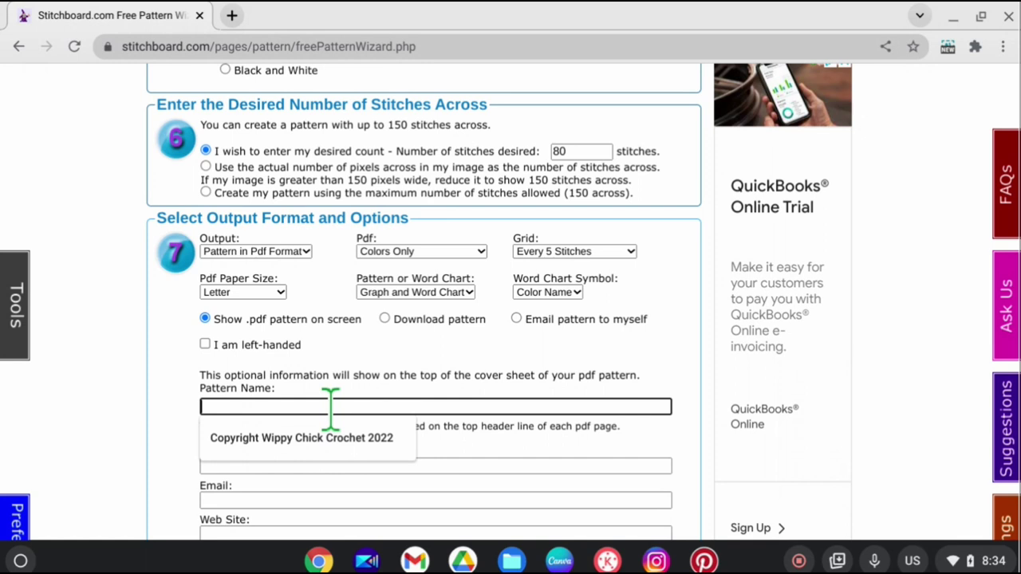
{"action": "type", "text": "Test 3"}
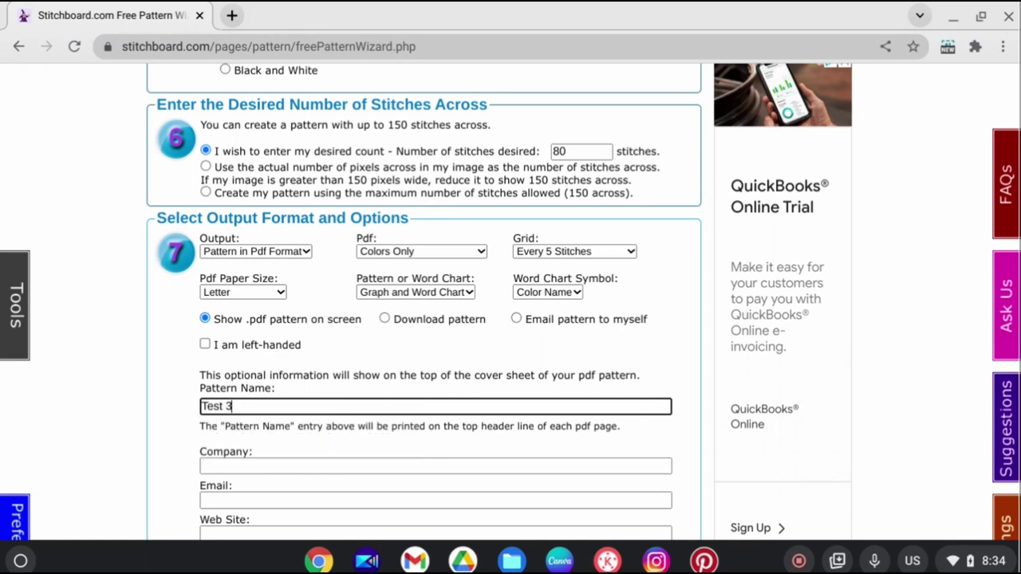
{"action": "scroll", "coordinate": [551, 418], "scroll_direction": "down", "scroll_amount": 3}
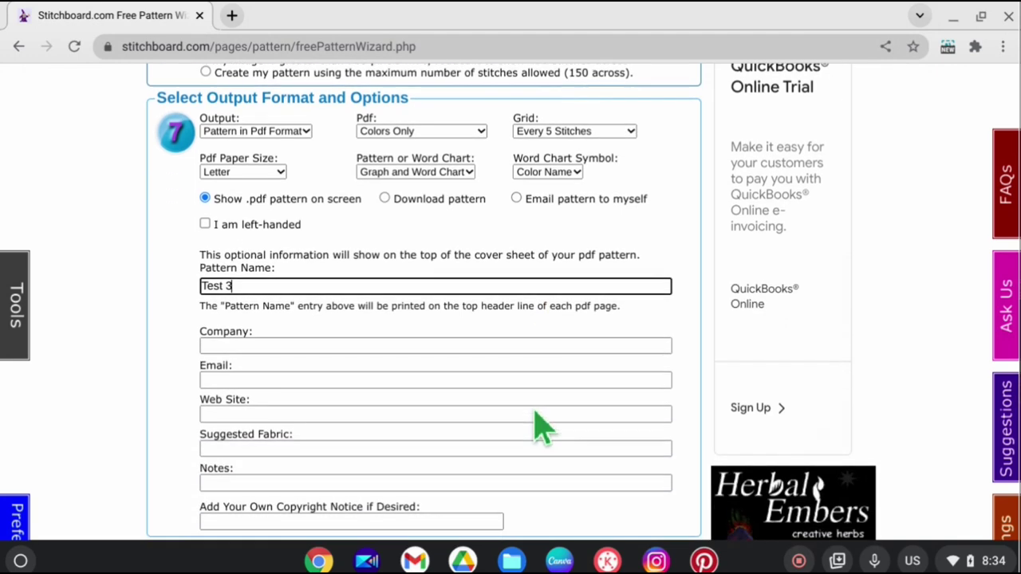
{"action": "left_click", "coordinate": [287, 409]}
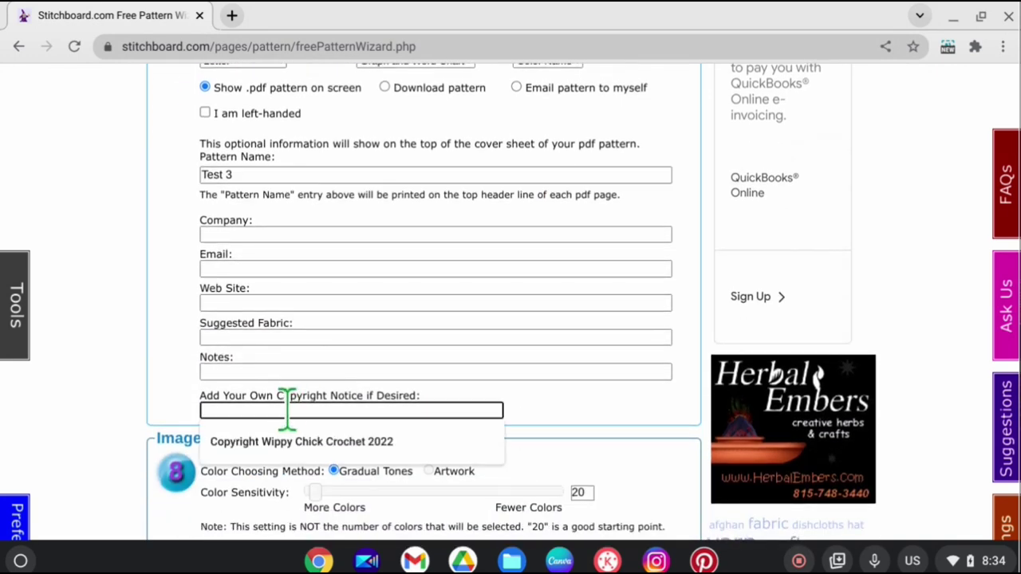
{"action": "left_click", "coordinate": [281, 443]}
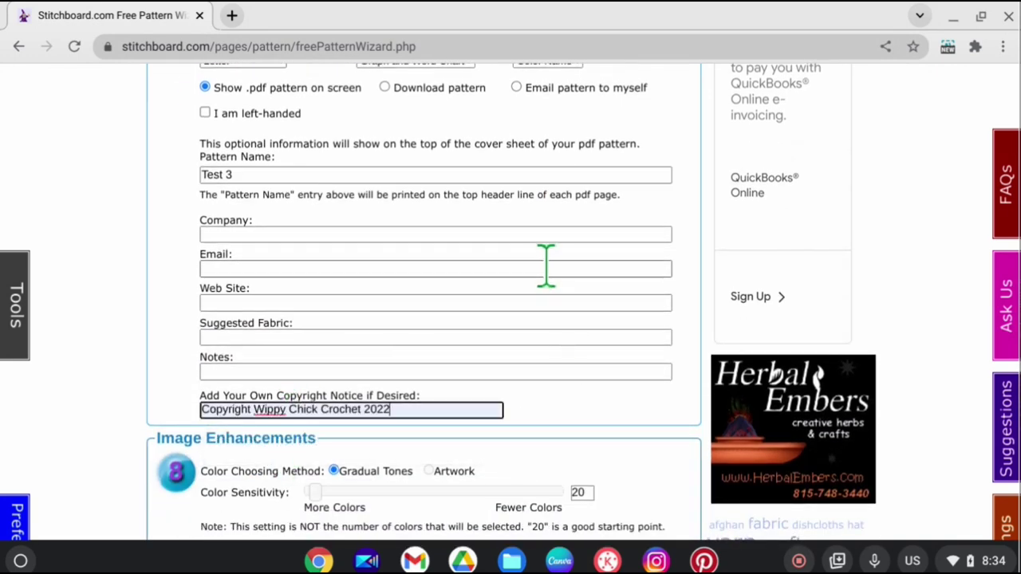
{"action": "scroll", "coordinate": [534, 303], "scroll_direction": "up", "scroll_amount": 7}
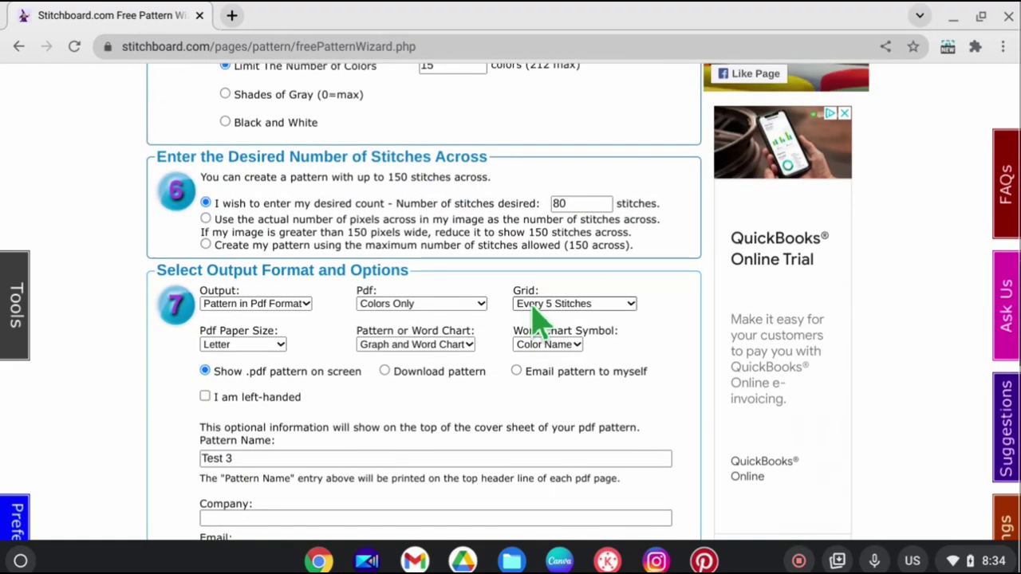
{"action": "scroll", "coordinate": [534, 303], "scroll_direction": "down", "scroll_amount": 6}
{"action": "scroll", "coordinate": [533, 306], "scroll_direction": "down", "scroll_amount": 4}
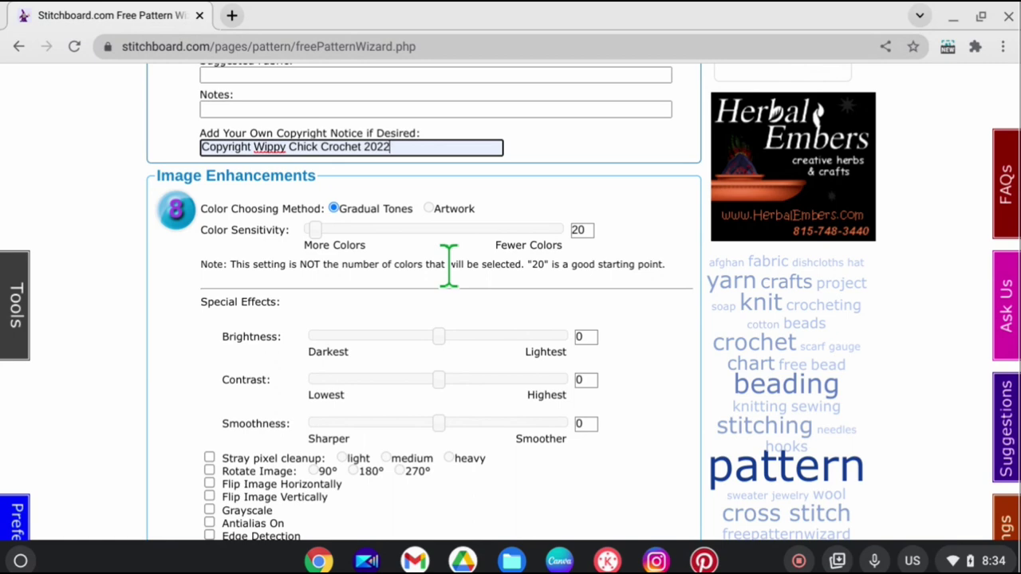
- Set Stray pixel cleanup to heavy and generate the pattern with Let's See My Pattern!
{"action": "scroll", "coordinate": [404, 323], "scroll_direction": "down", "scroll_amount": 1}
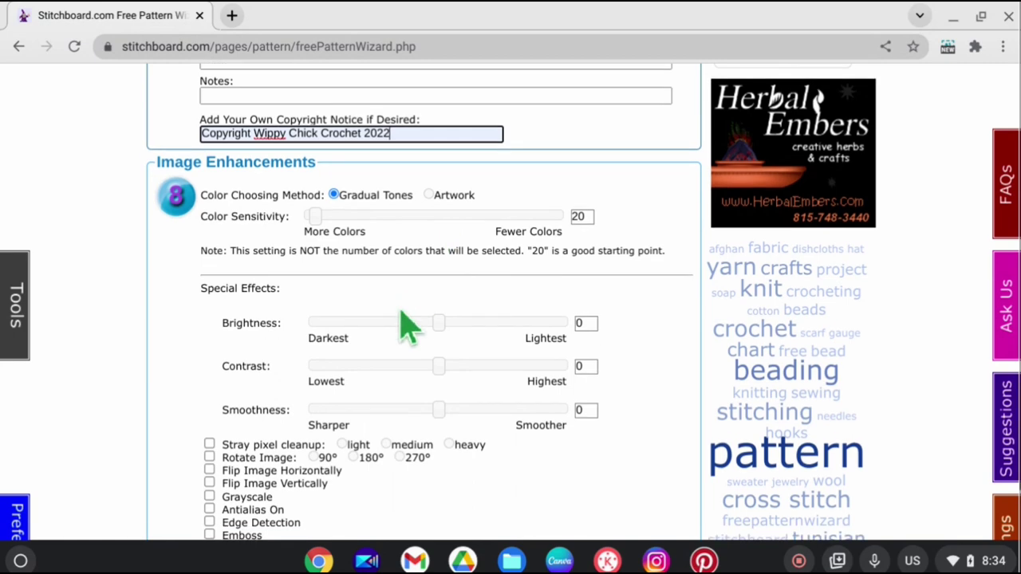
{"action": "scroll", "coordinate": [404, 323], "scroll_direction": "down", "scroll_amount": 1}
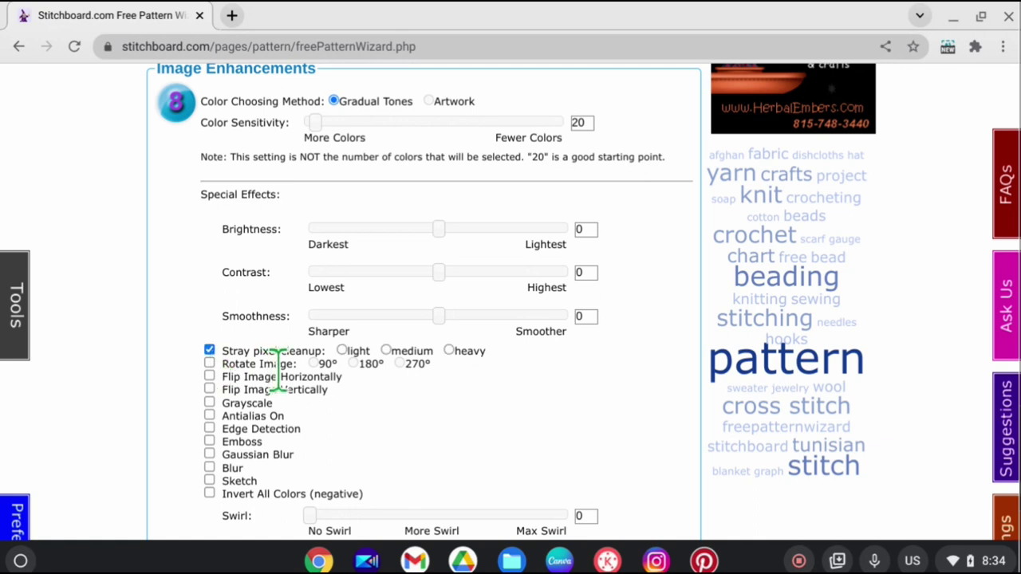
{"action": "left_click", "coordinate": [450, 350]}
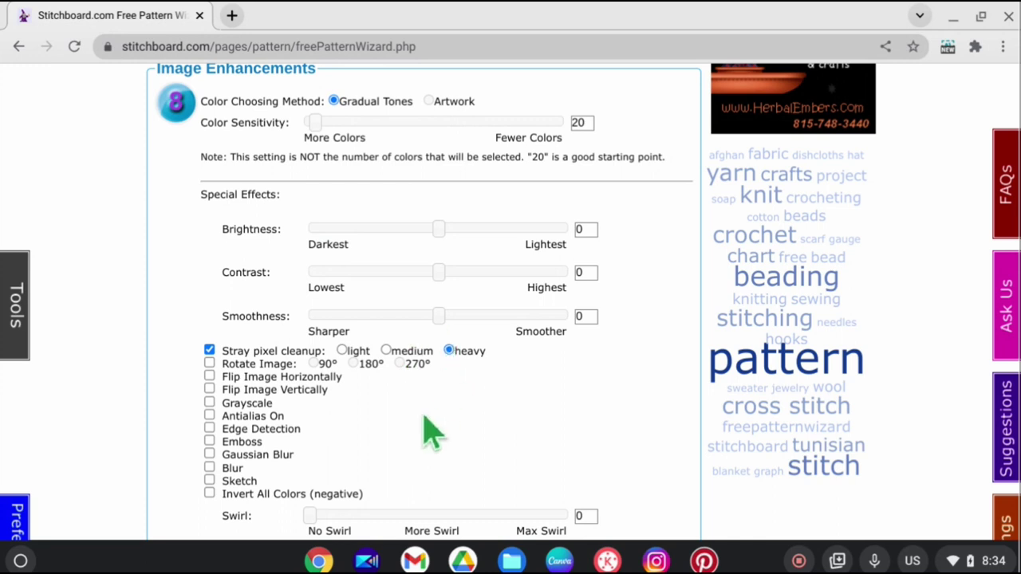
{"action": "scroll", "coordinate": [423, 428], "scroll_direction": "down", "scroll_amount": 3}
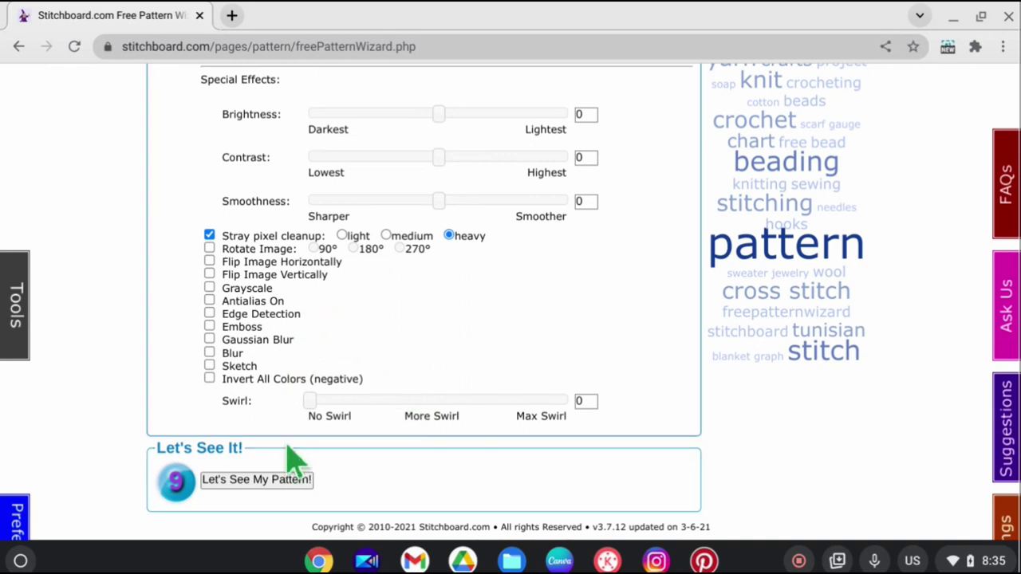
{"action": "left_click", "coordinate": [273, 488]}
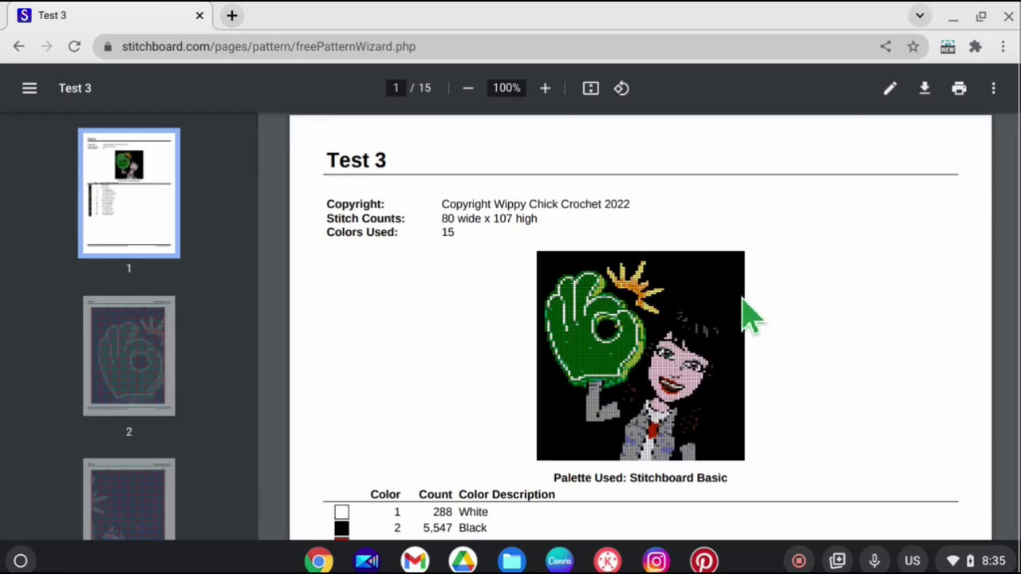
- Scroll through the Test 3 PDF's colour list and chart pages 2–5
{"action": "scroll", "coordinate": [728, 310], "scroll_direction": "down", "scroll_amount": 2}
{"action": "scroll", "coordinate": [736, 323], "scroll_direction": "down", "scroll_amount": 3}
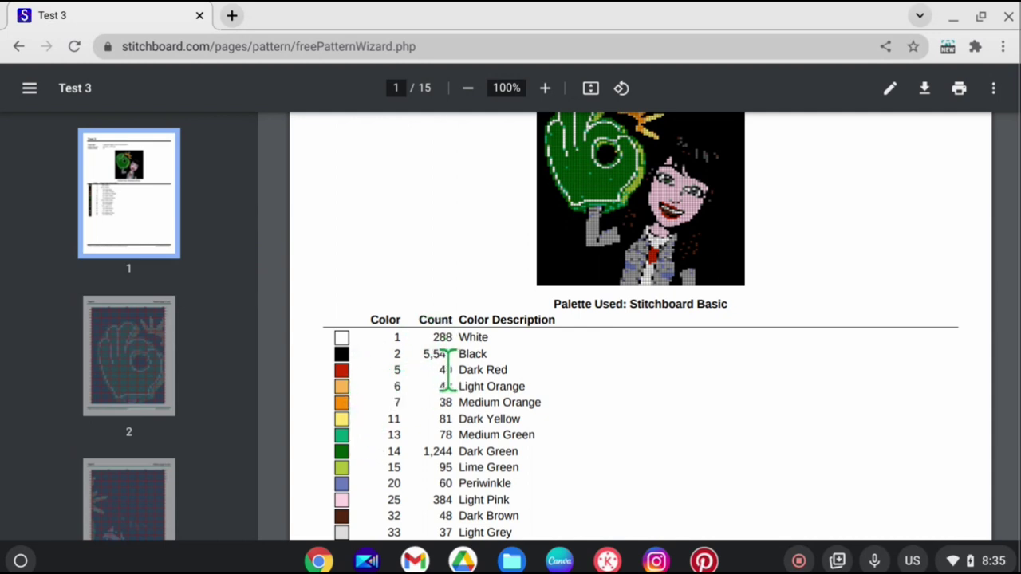
{"action": "scroll", "coordinate": [471, 375], "scroll_direction": "down", "scroll_amount": 4}
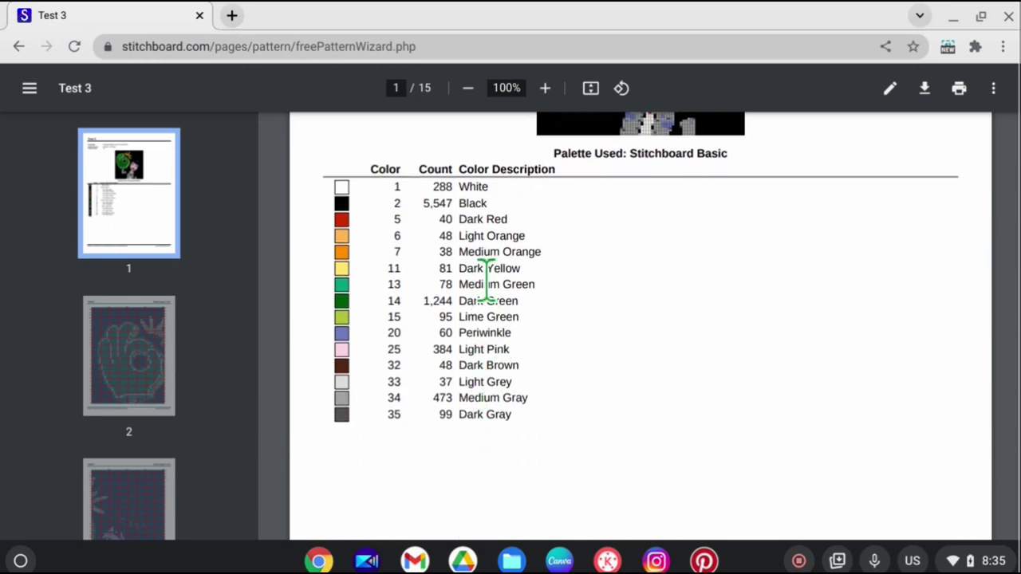
{"action": "scroll", "coordinate": [467, 342], "scroll_direction": "down", "scroll_amount": 10}
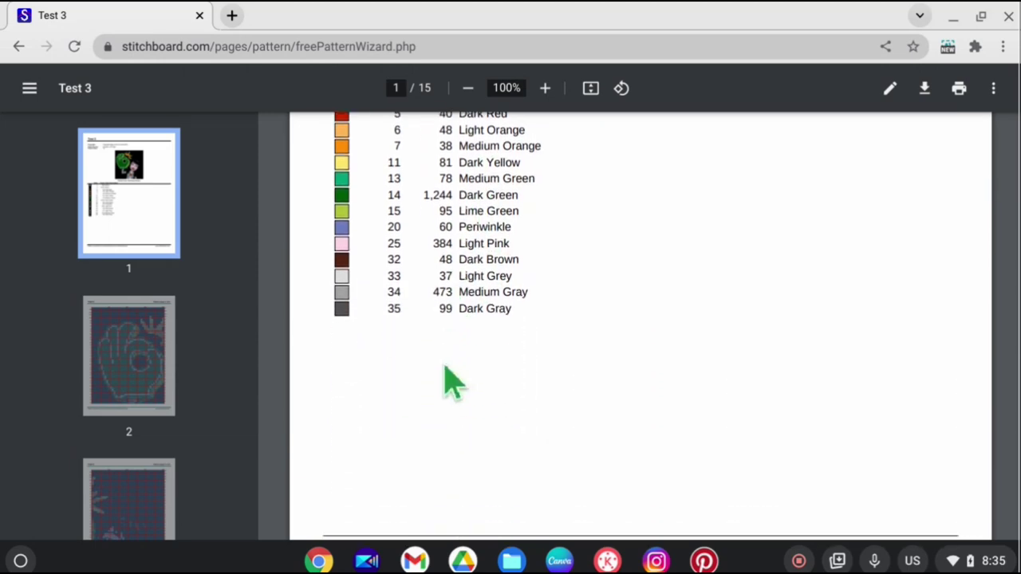
{"action": "scroll", "coordinate": [450, 371], "scroll_direction": "down", "scroll_amount": 6}
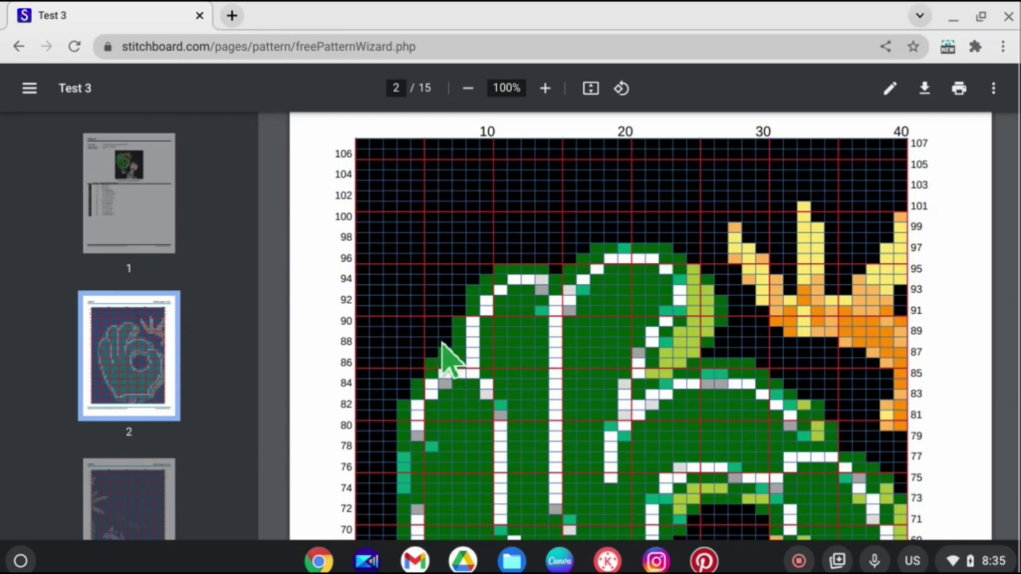
{"action": "scroll", "coordinate": [444, 353], "scroll_direction": "down", "scroll_amount": 2}
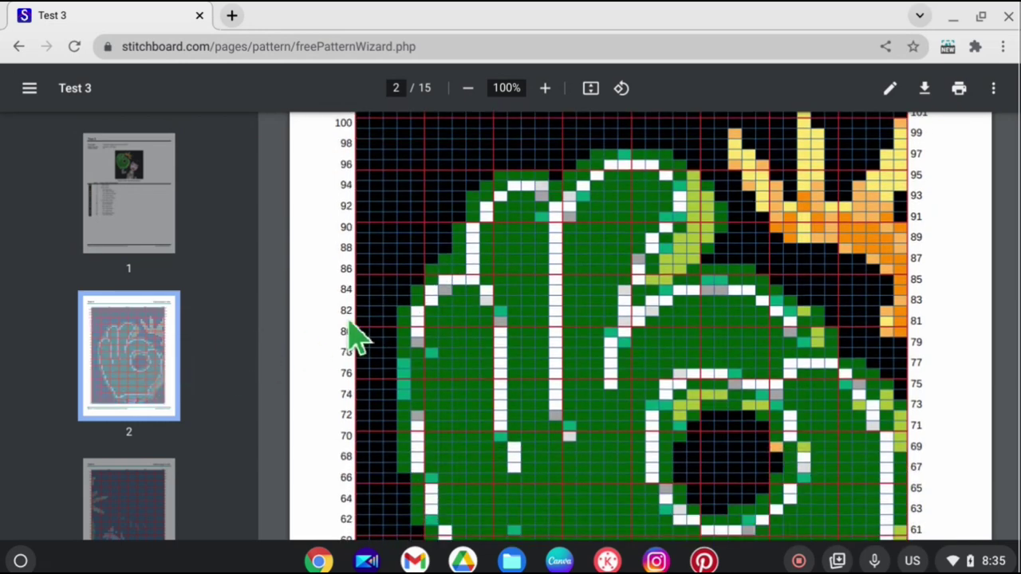
{"action": "scroll", "coordinate": [415, 314], "scroll_direction": "down", "scroll_amount": 2}
{"action": "scroll", "coordinate": [492, 293], "scroll_direction": "down", "scroll_amount": 1}
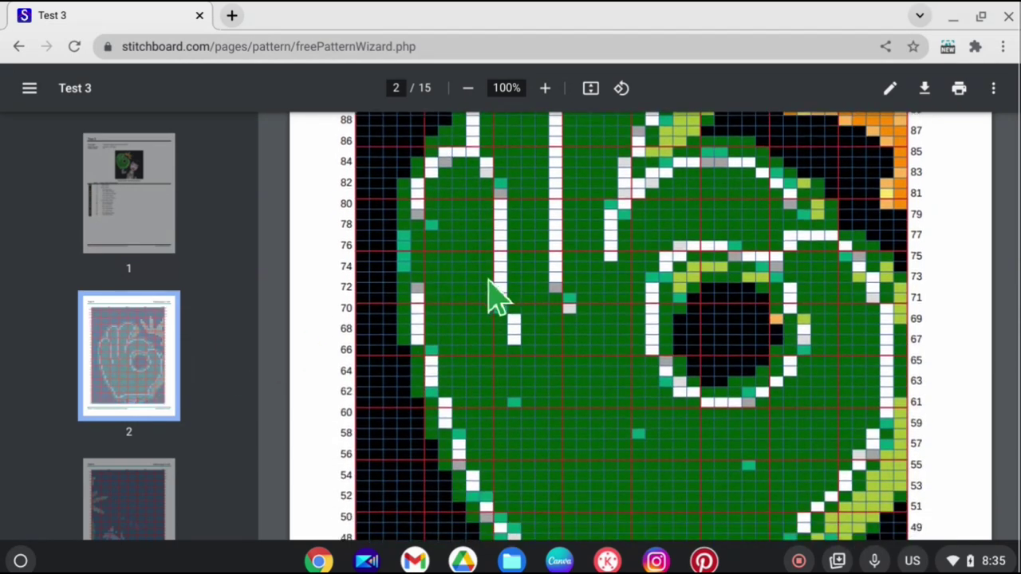
{"action": "scroll", "coordinate": [163, 390], "scroll_direction": "down", "scroll_amount": 2}
{"action": "scroll", "coordinate": [164, 390], "scroll_direction": "down", "scroll_amount": 5}
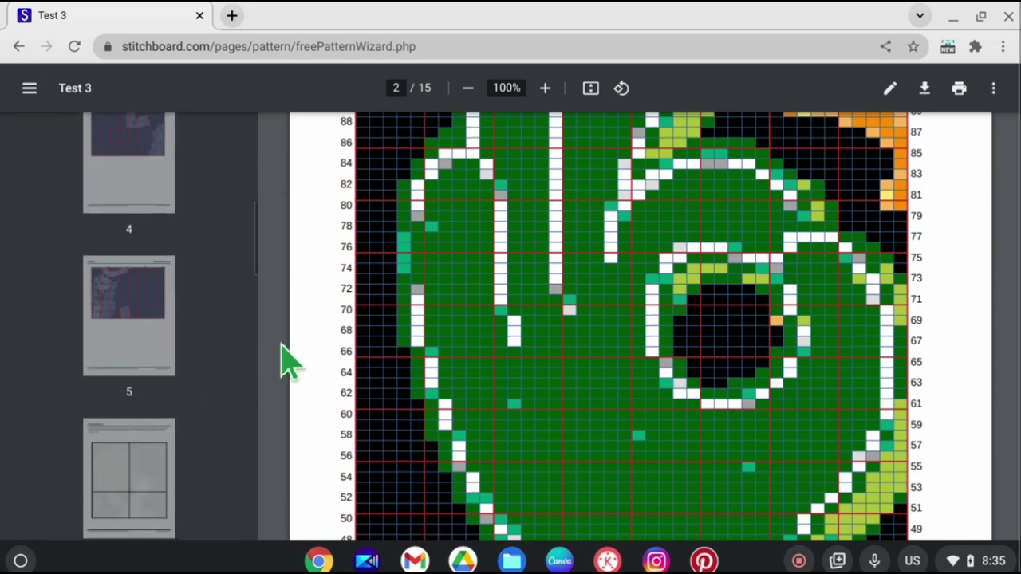
{"action": "scroll", "coordinate": [437, 330], "scroll_direction": "down", "scroll_amount": 3}
{"action": "scroll", "coordinate": [522, 307], "scroll_direction": "down", "scroll_amount": 7}
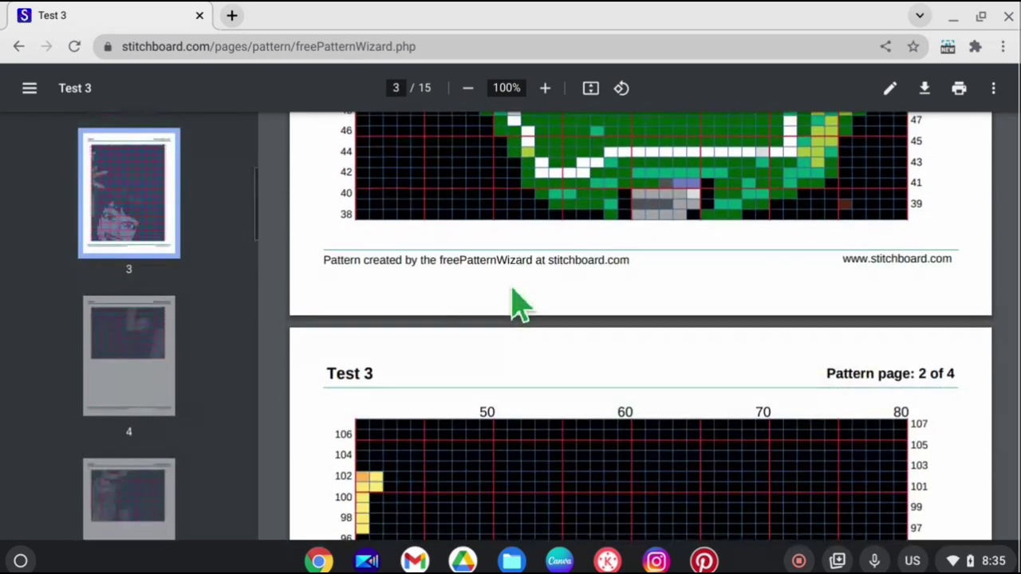
{"action": "scroll", "coordinate": [518, 303], "scroll_direction": "down", "scroll_amount": 5}
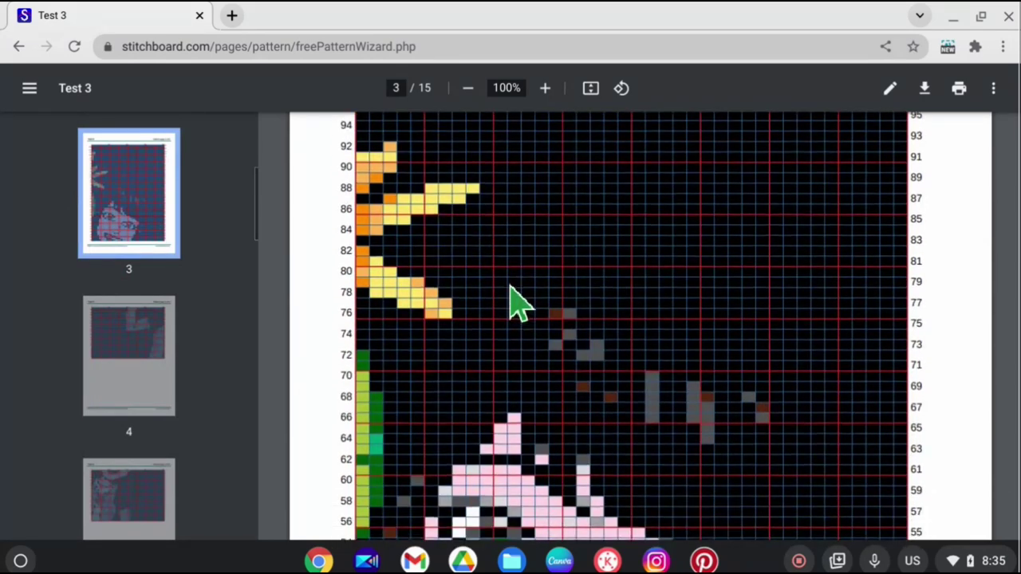
{"action": "scroll", "coordinate": [517, 303], "scroll_direction": "down", "scroll_amount": 8}
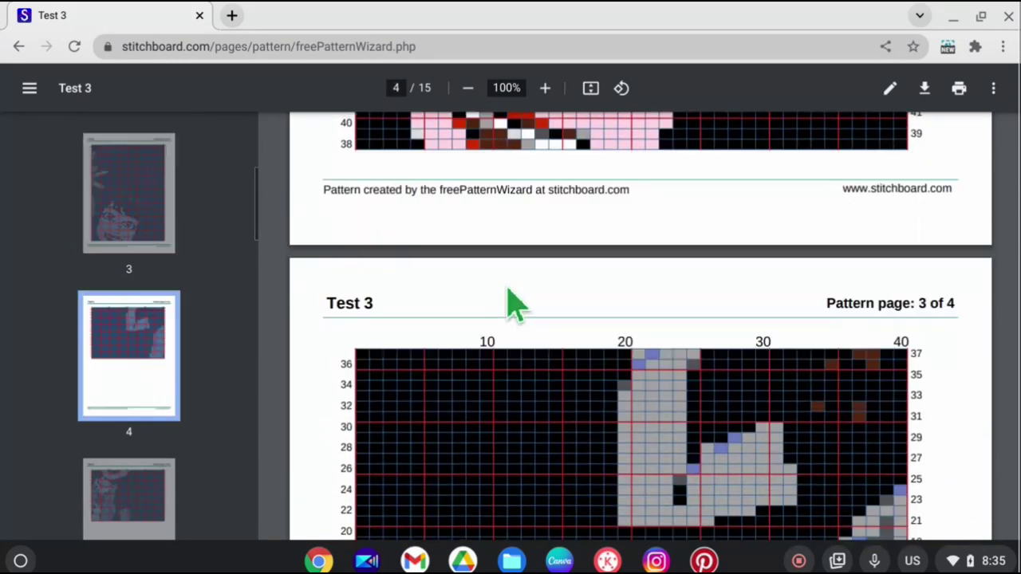
{"action": "scroll", "coordinate": [517, 303], "scroll_direction": "down", "scroll_amount": 8}
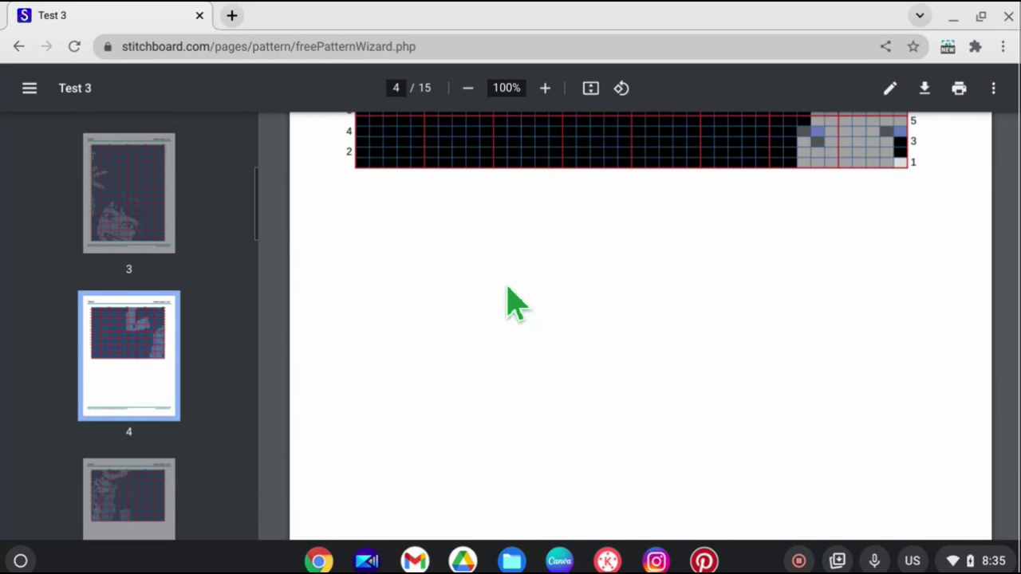
{"action": "scroll", "coordinate": [517, 303], "scroll_direction": "down", "scroll_amount": 10}
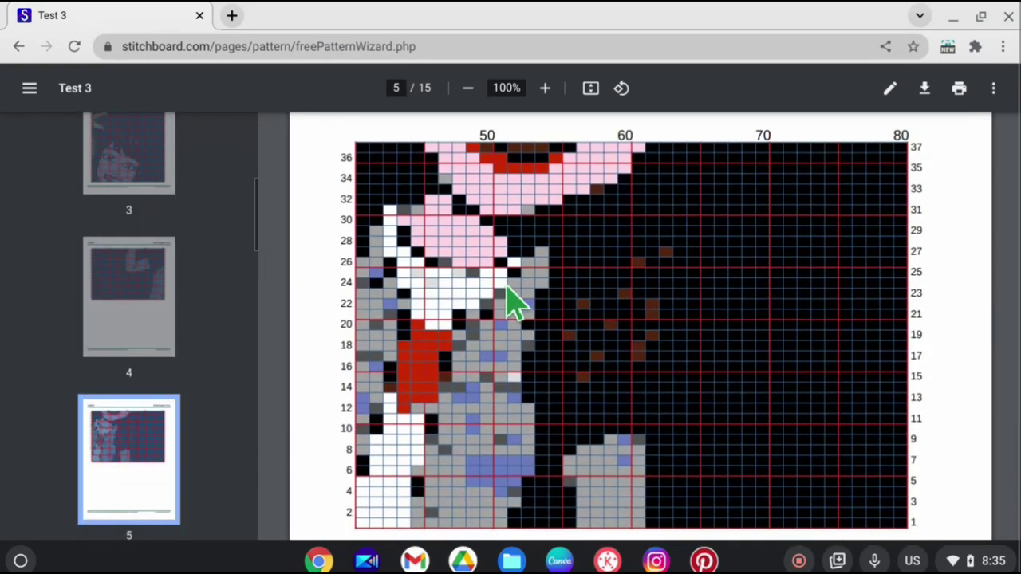
{"action": "scroll", "coordinate": [510, 305], "scroll_direction": "down", "scroll_amount": 10}
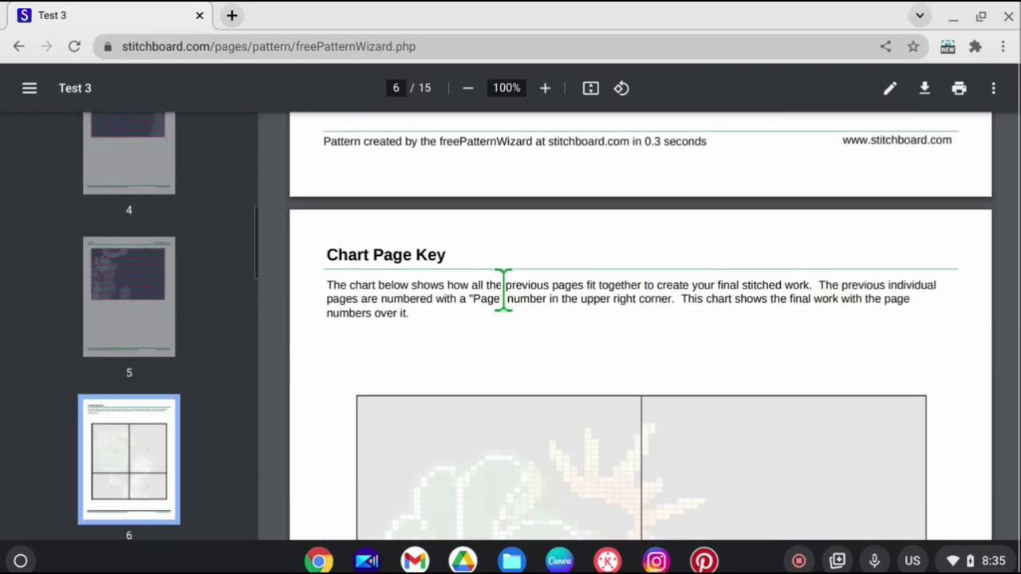
{"action": "scroll", "coordinate": [511, 305], "scroll_direction": "down", "scroll_amount": 5}
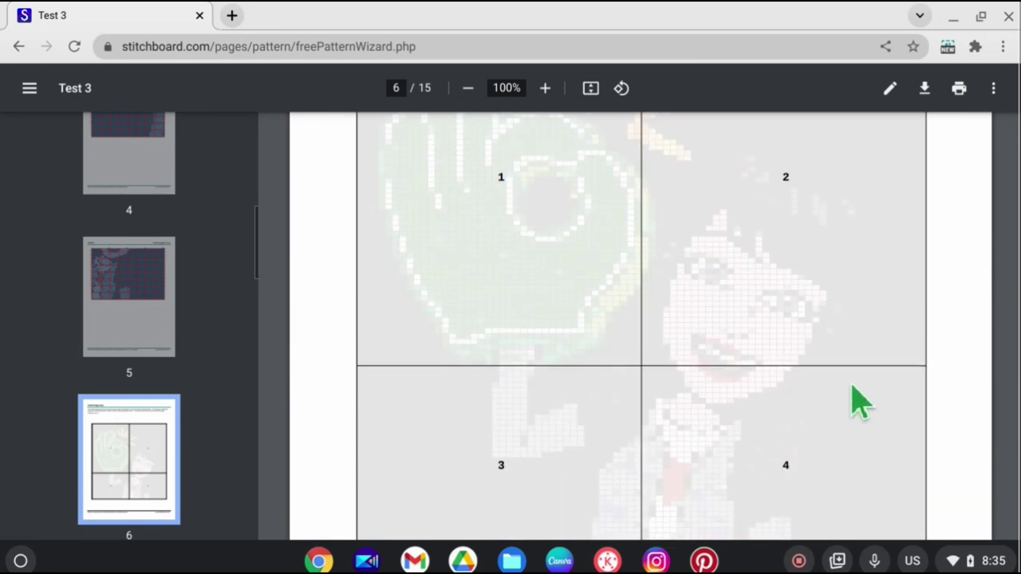
{"action": "scroll", "coordinate": [855, 391], "scroll_direction": "down", "scroll_amount": 8}
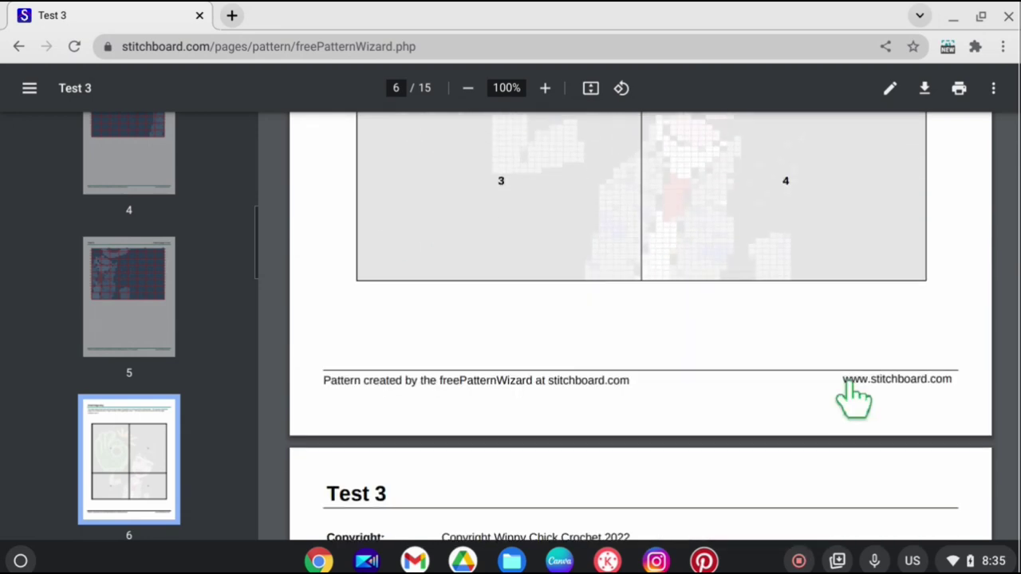
{"action": "scroll", "coordinate": [850, 383], "scroll_direction": "down", "scroll_amount": 9}
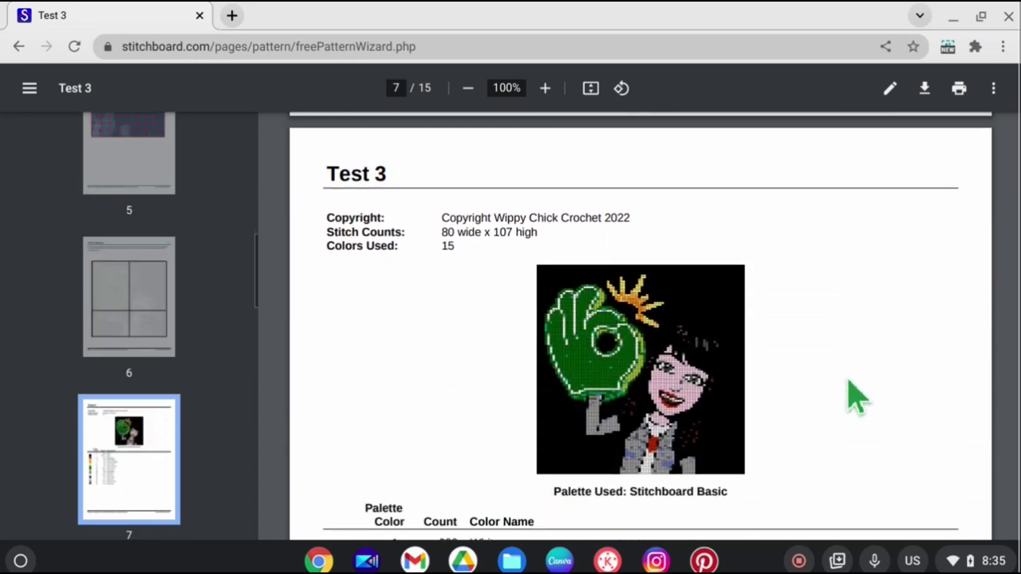
{"action": "scroll", "coordinate": [857, 396], "scroll_direction": "down", "scroll_amount": 3}
{"action": "scroll", "coordinate": [855, 395], "scroll_direction": "down", "scroll_amount": 15}
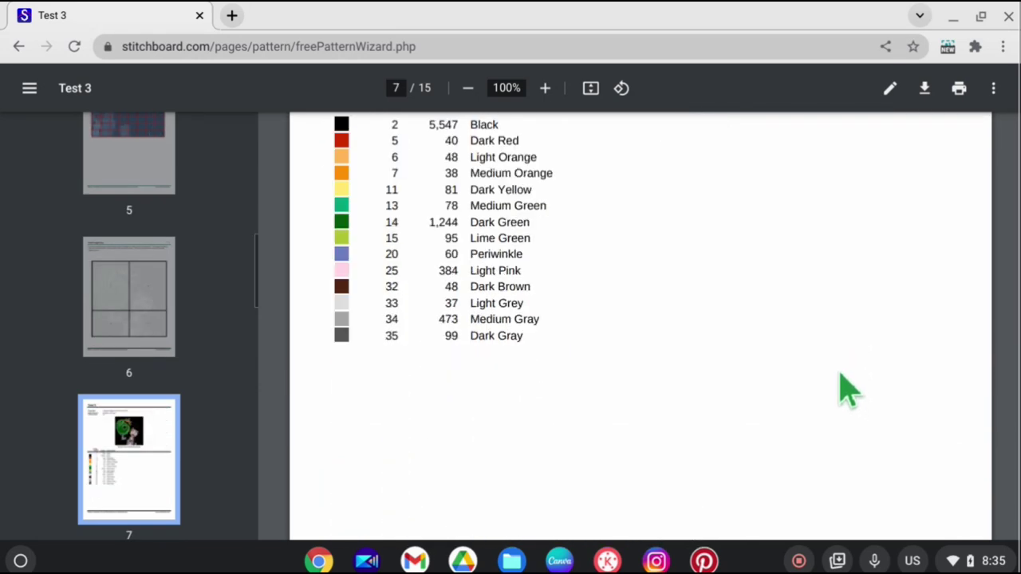
{"action": "scroll", "coordinate": [845, 383], "scroll_direction": "down", "scroll_amount": 1}
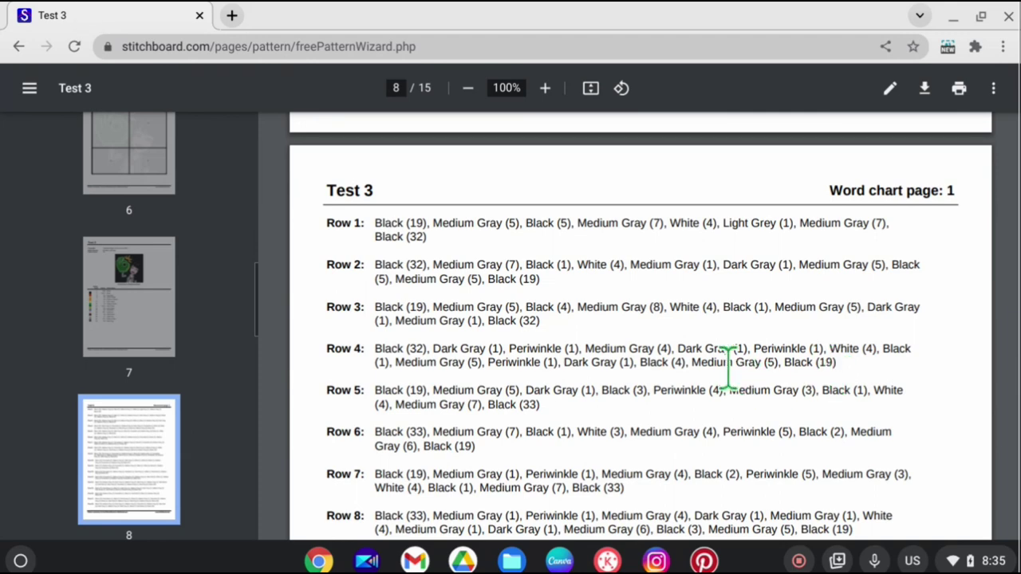
{"action": "scroll", "coordinate": [728, 367], "scroll_direction": "down", "scroll_amount": 3}
{"action": "scroll", "coordinate": [709, 373], "scroll_direction": "down", "scroll_amount": 4}
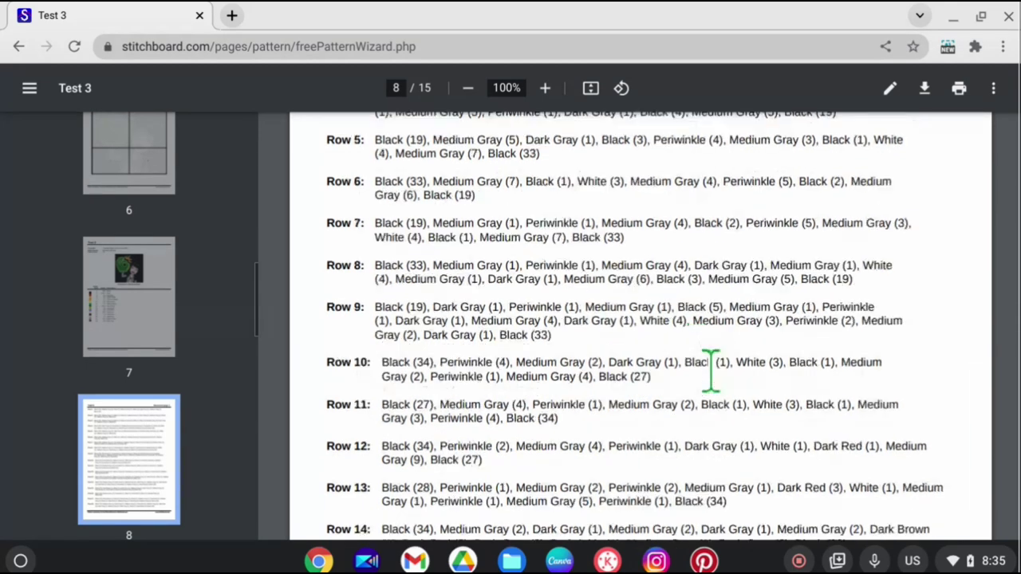
{"action": "scroll", "coordinate": [705, 375], "scroll_direction": "down", "scroll_amount": 5}
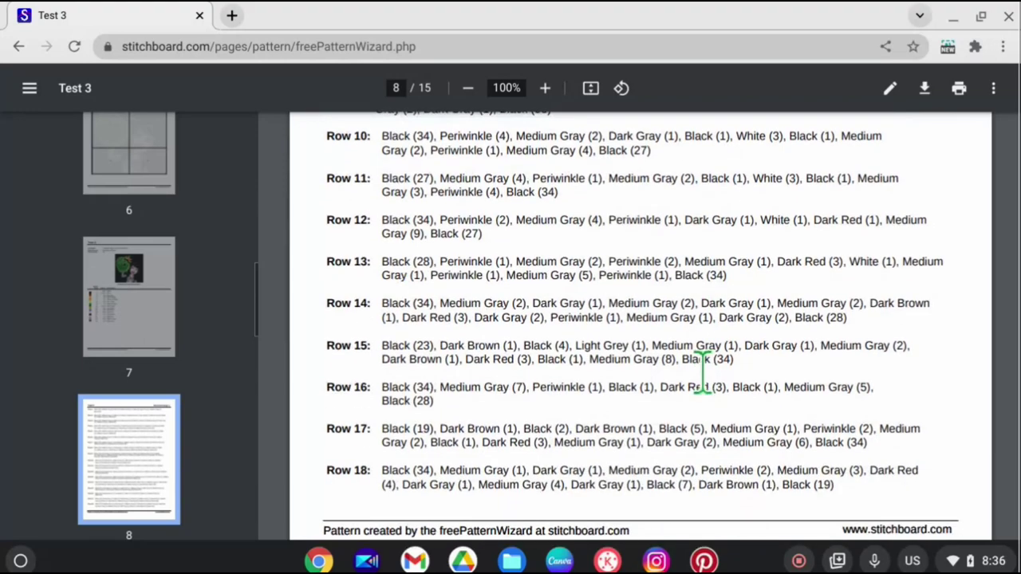
{"action": "scroll", "coordinate": [706, 389], "scroll_direction": "down", "scroll_amount": 6}
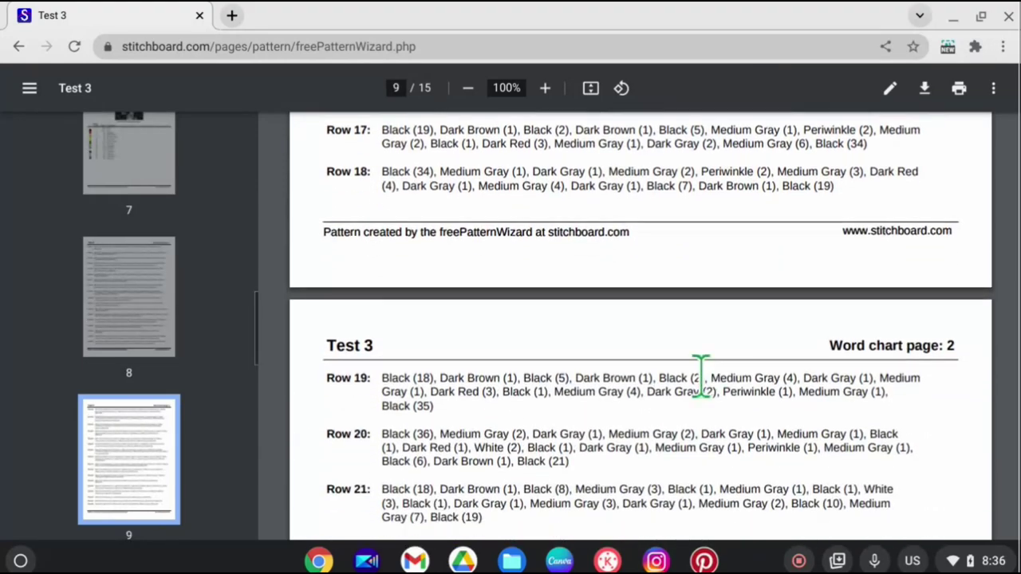
{"action": "scroll", "coordinate": [701, 375], "scroll_direction": "down", "scroll_amount": 10}
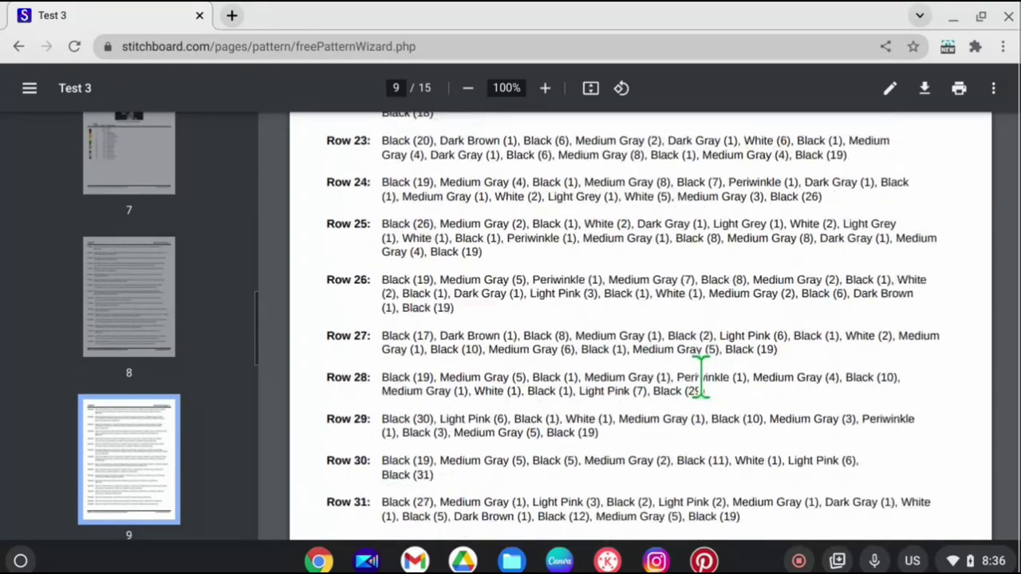
{"action": "scroll", "coordinate": [702, 371], "scroll_direction": "down", "scroll_amount": 6}
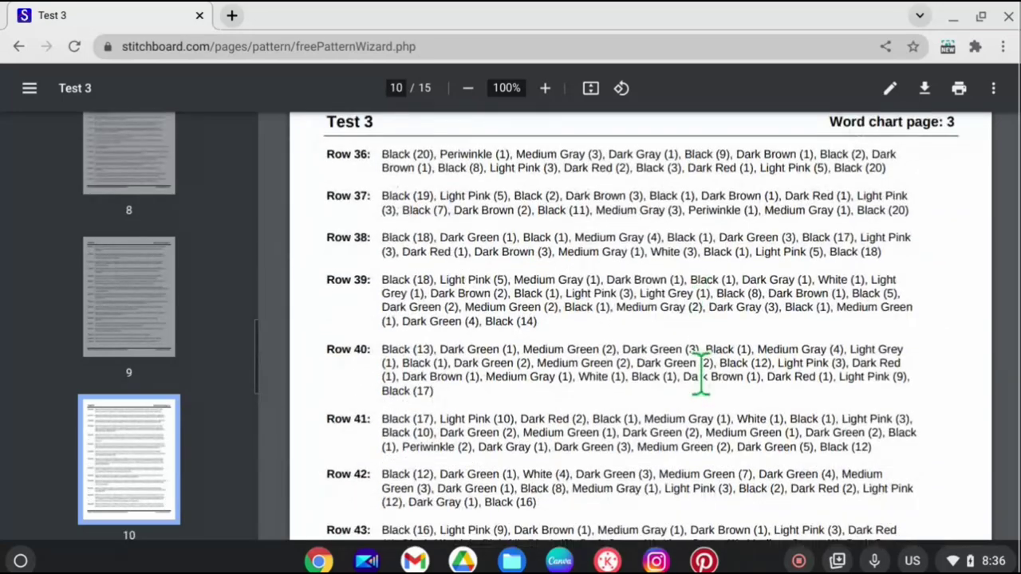
{"action": "scroll", "coordinate": [705, 368], "scroll_direction": "up", "scroll_amount": 10}
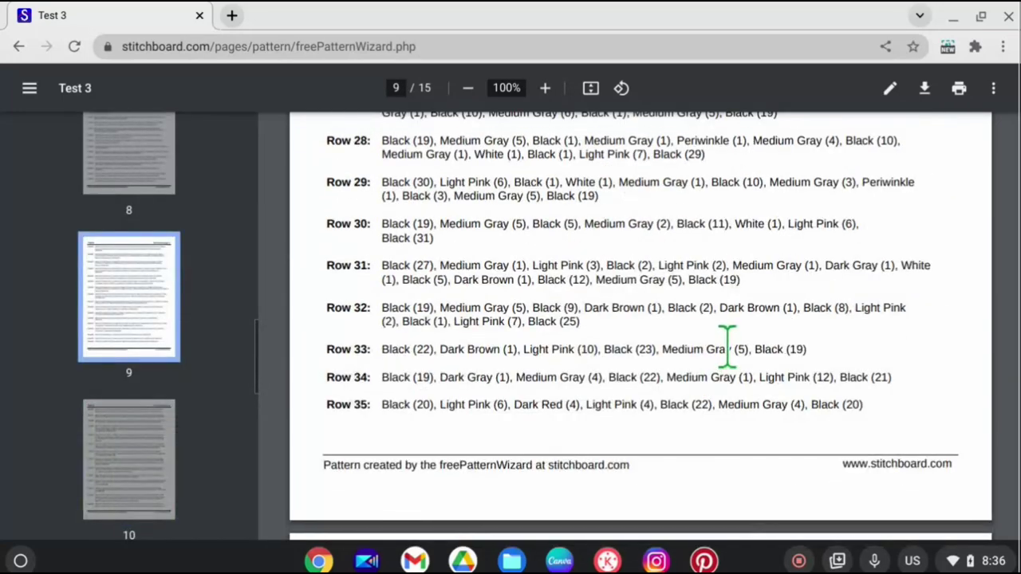
{"action": "scroll", "coordinate": [725, 346], "scroll_direction": "up", "scroll_amount": 5}
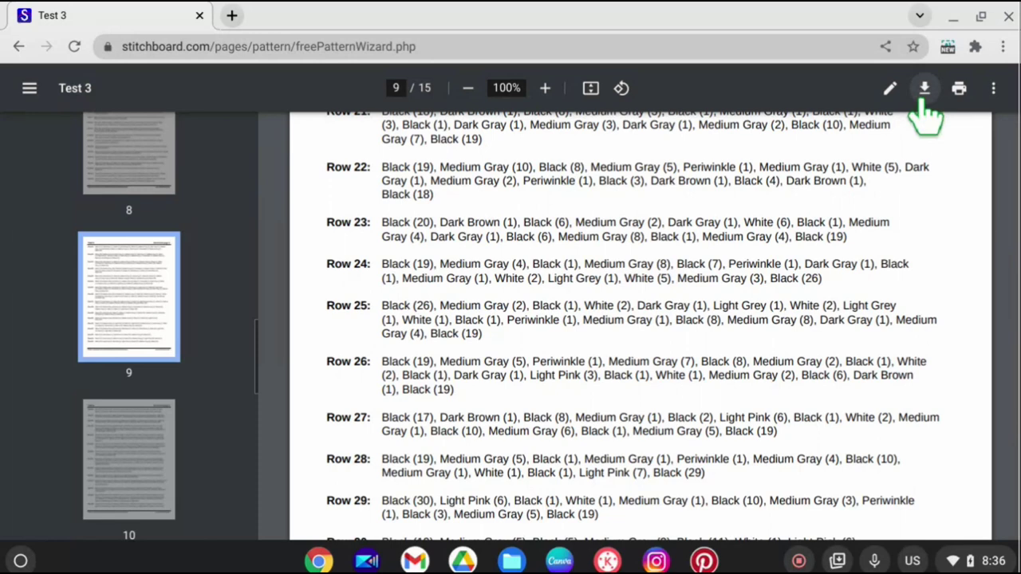
- Download the pattern PDF into Downloads as test 3.pdf
{"action": "left_click", "coordinate": [923, 92]}
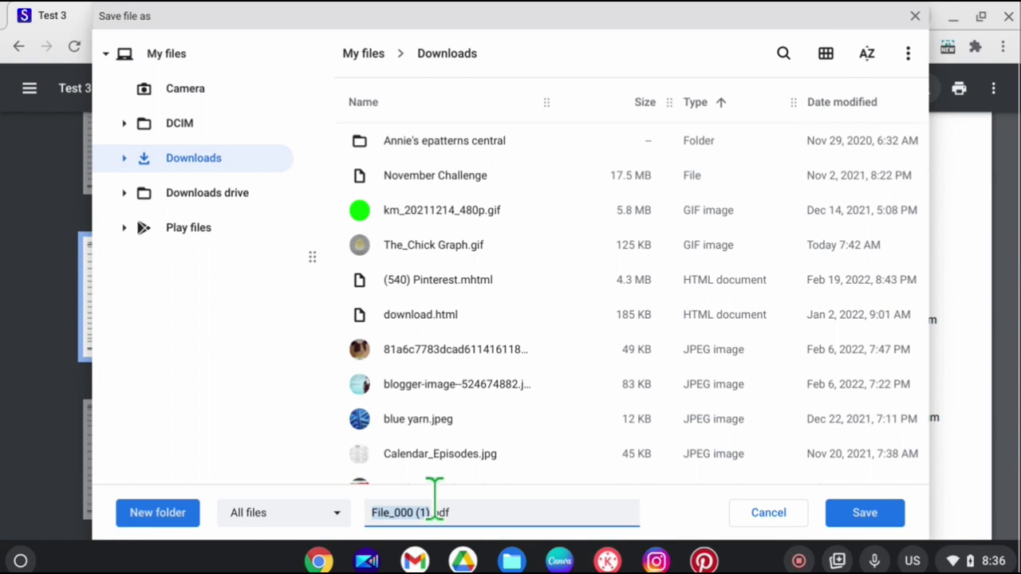
{"action": "type", "text": "test 3"}
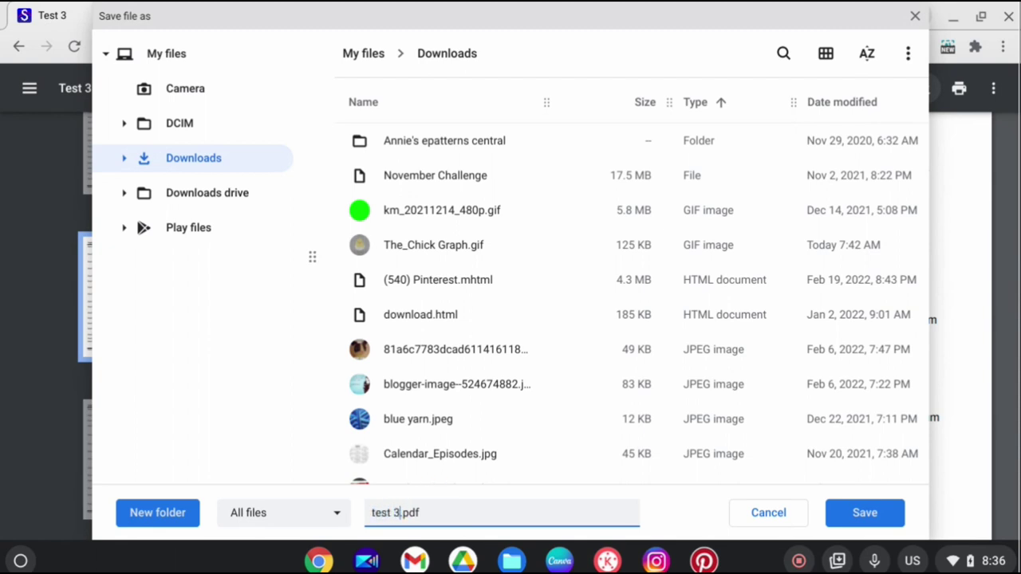
{"action": "left_click", "coordinate": [884, 517]}
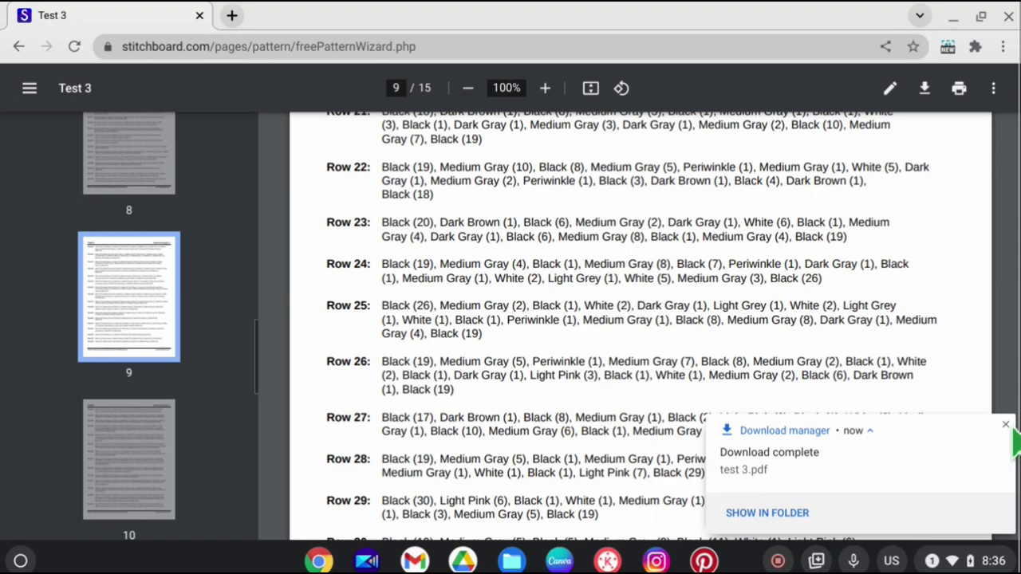
- Go back from the PDF to the freePatternWizard page and scroll to its top
{"action": "scroll", "coordinate": [899, 299], "scroll_direction": "up", "scroll_amount": 20}
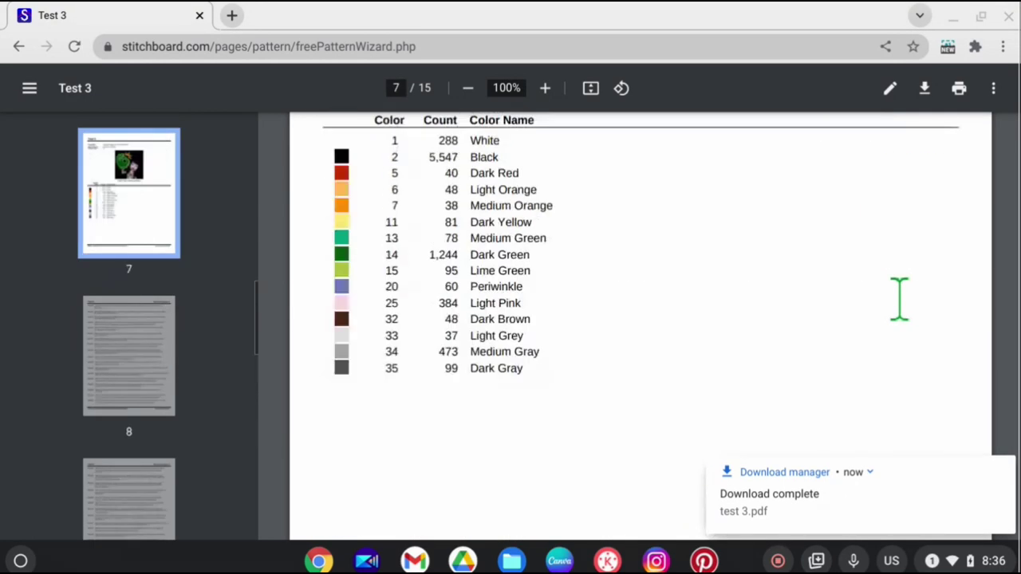
{"action": "scroll", "coordinate": [899, 299], "scroll_direction": "up", "scroll_amount": 5}
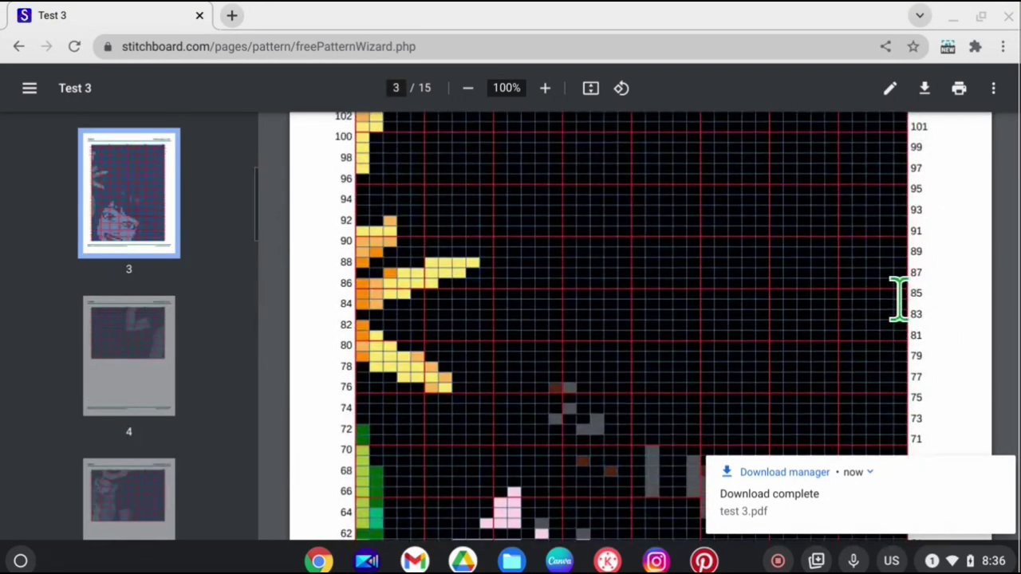
{"action": "left_click", "coordinate": [18, 46]}
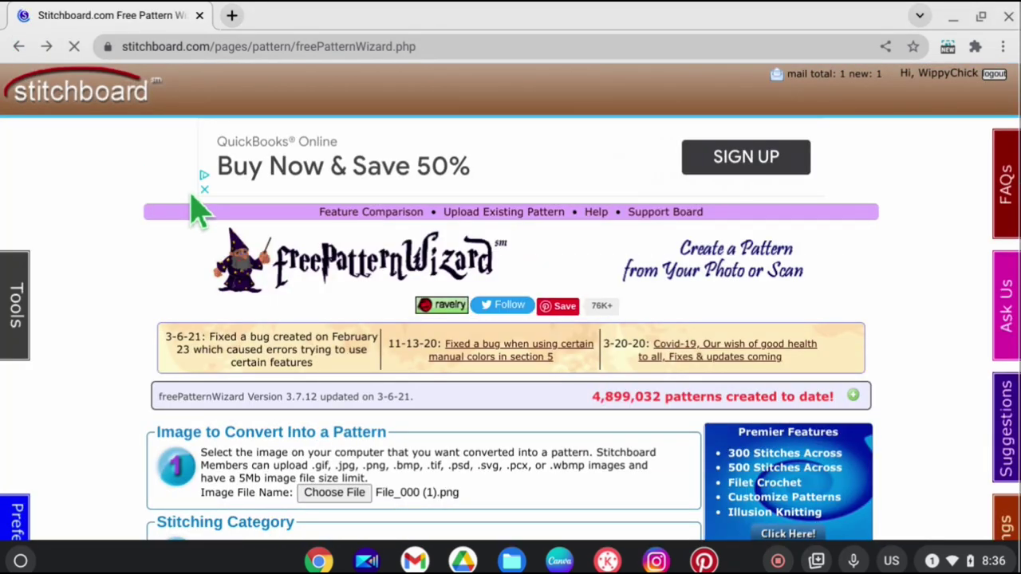
{"action": "scroll", "coordinate": [323, 281], "scroll_direction": "up", "scroll_amount": 20}
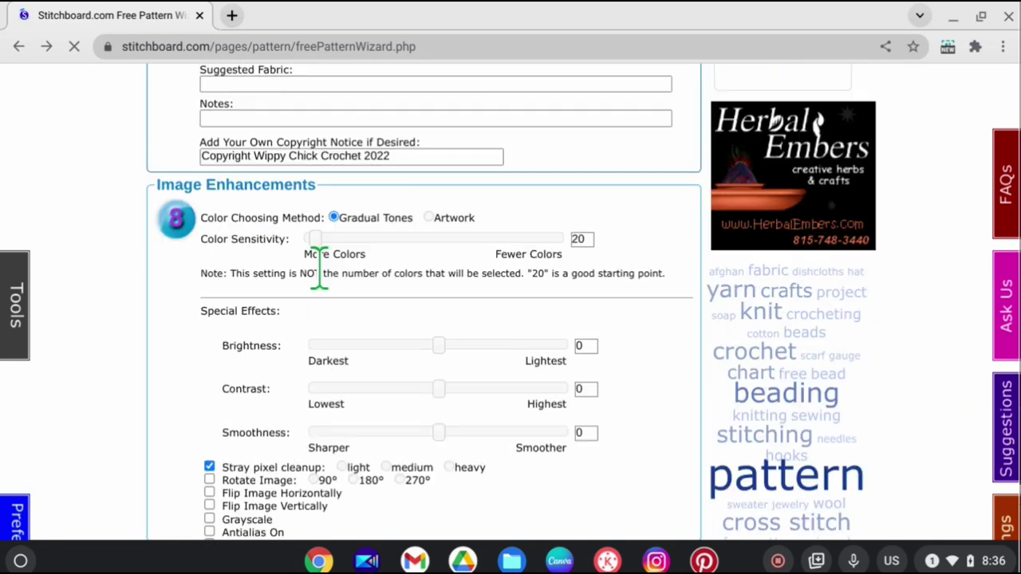
{"action": "scroll", "coordinate": [323, 281], "scroll_direction": "up", "scroll_amount": 3}
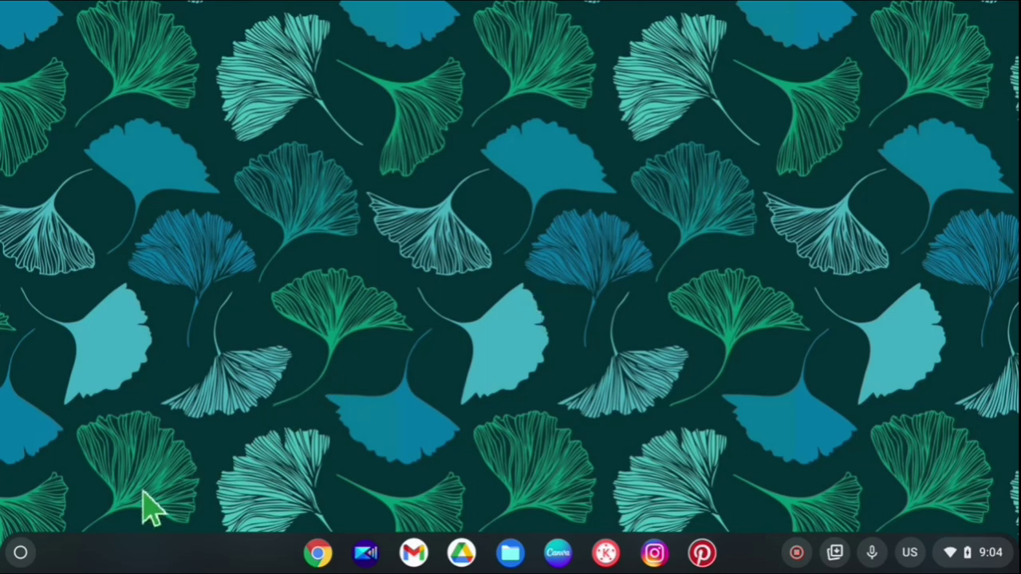
- Launch Wooltasia from the ChromeOS launcher's suggested apps
{"action": "left_click", "coordinate": [21, 552]}
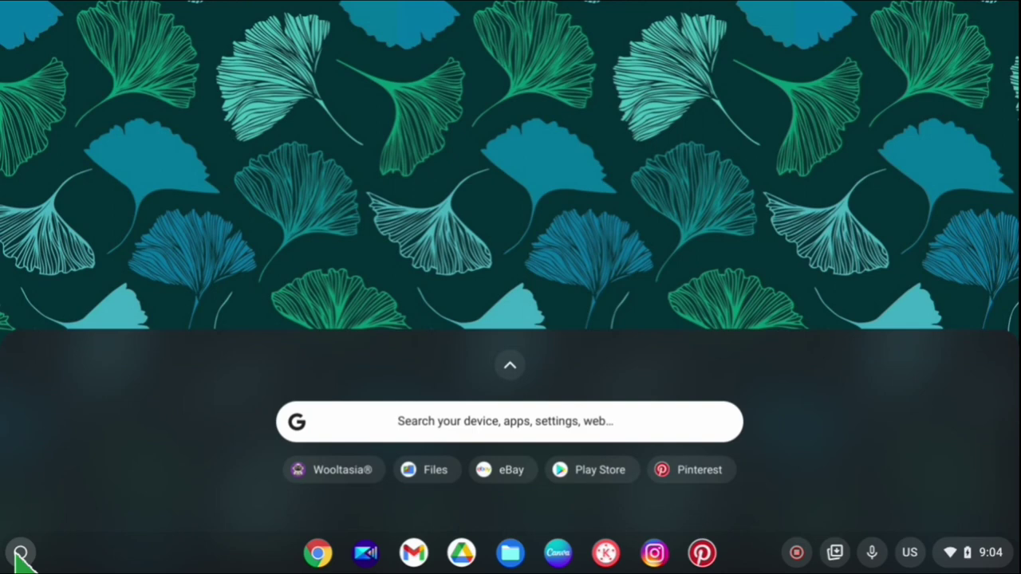
{"action": "left_click", "coordinate": [346, 470]}
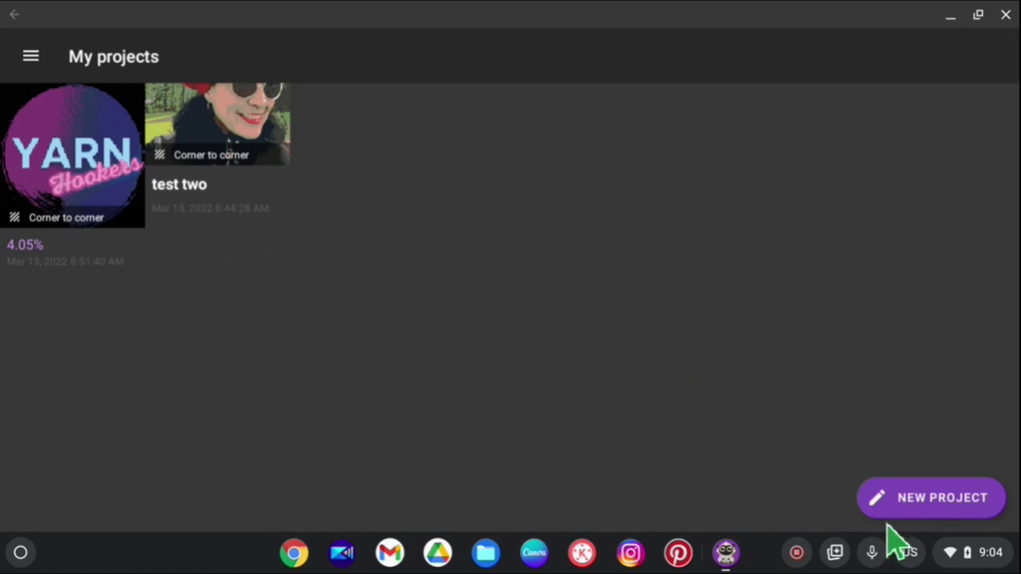
- Start a new crocheting project and pick the Corner to corner style
{"action": "left_click", "coordinate": [904, 506]}
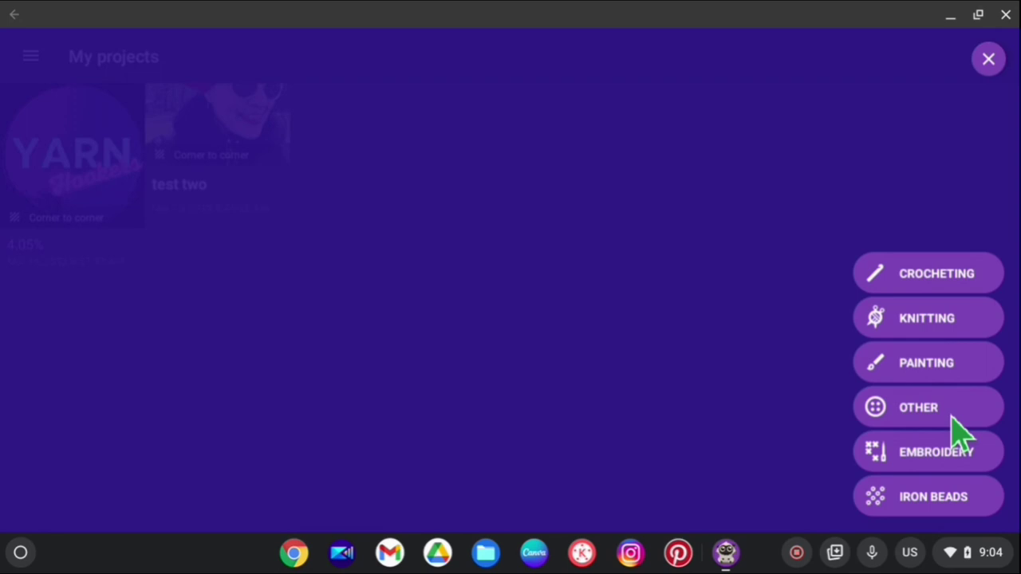
{"action": "left_click", "coordinate": [933, 279]}
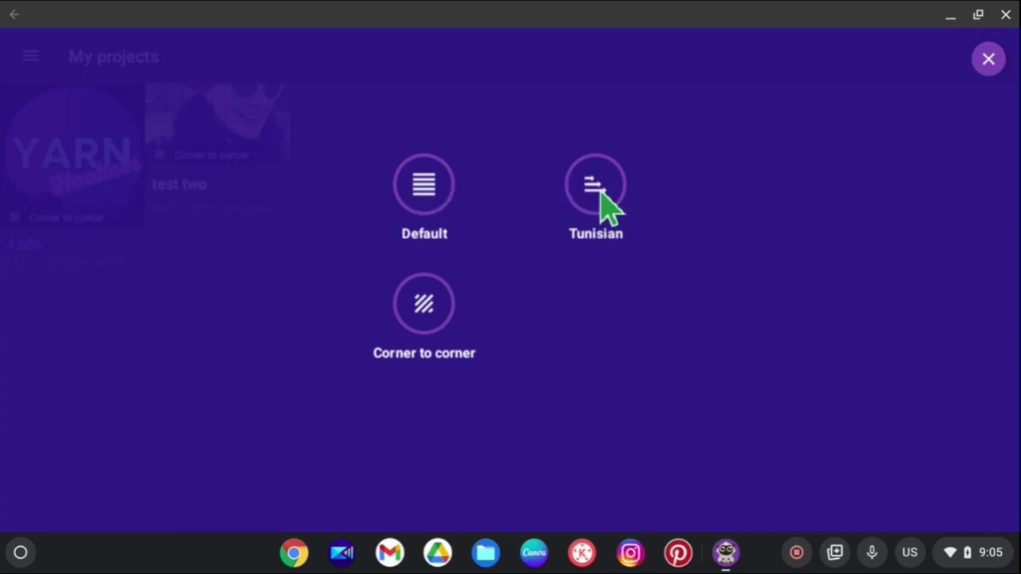
{"action": "left_click", "coordinate": [437, 305]}
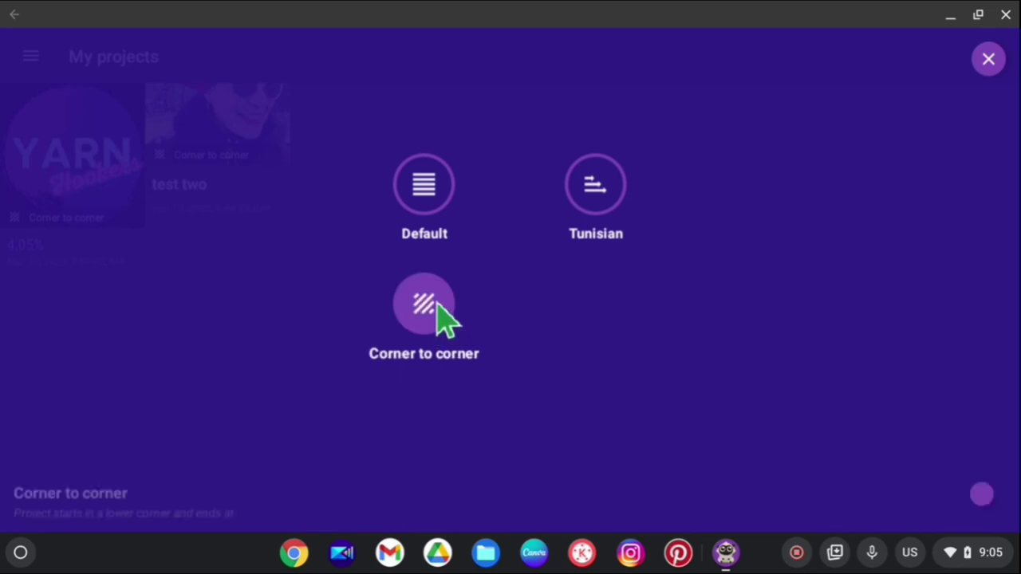
- Confirm Corner to corner and load the chick photo from the Canva folder into the Pixelator
{"action": "left_click", "coordinate": [986, 503]}
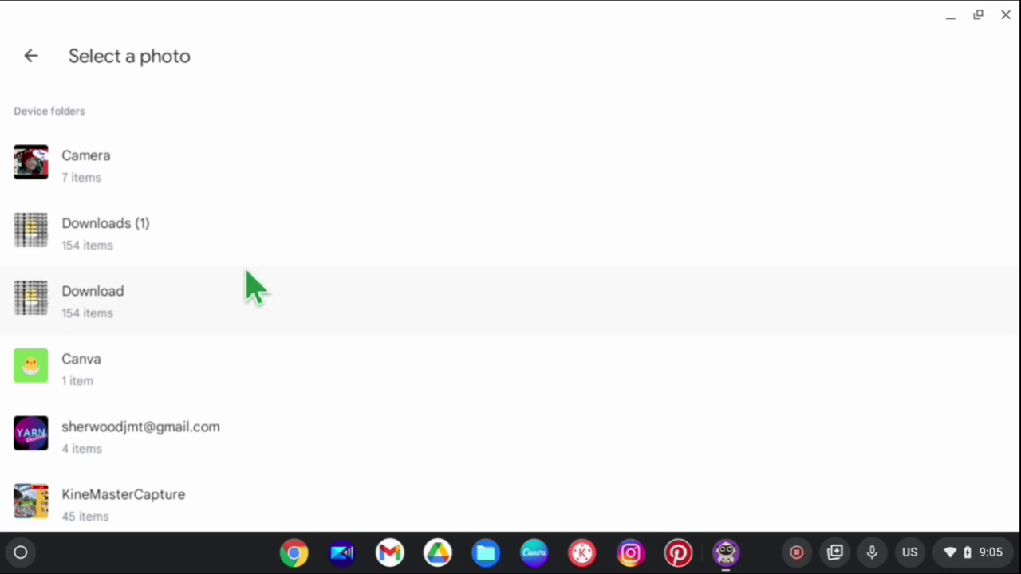
{"action": "left_click", "coordinate": [225, 360]}
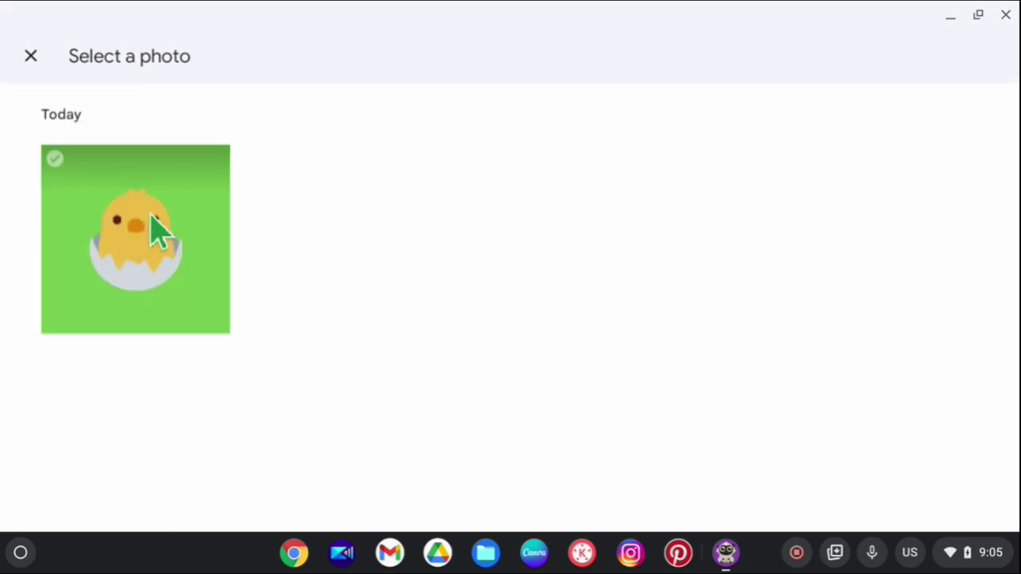
{"action": "left_click", "coordinate": [159, 281]}
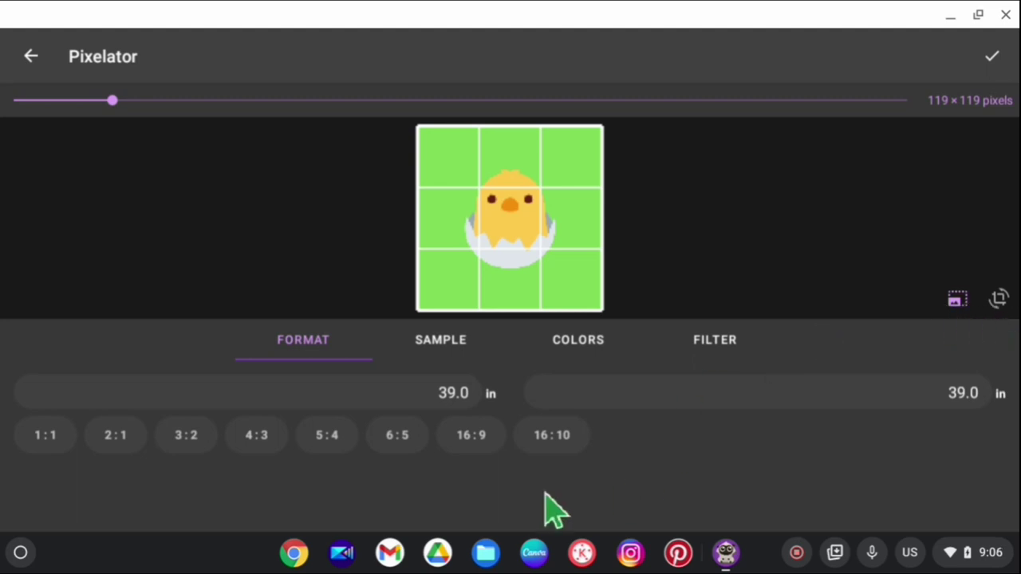
- Set the gauge sample to 12 stitches by 12 rows and show the COLORS suggestions
{"action": "left_click", "coordinate": [455, 353]}
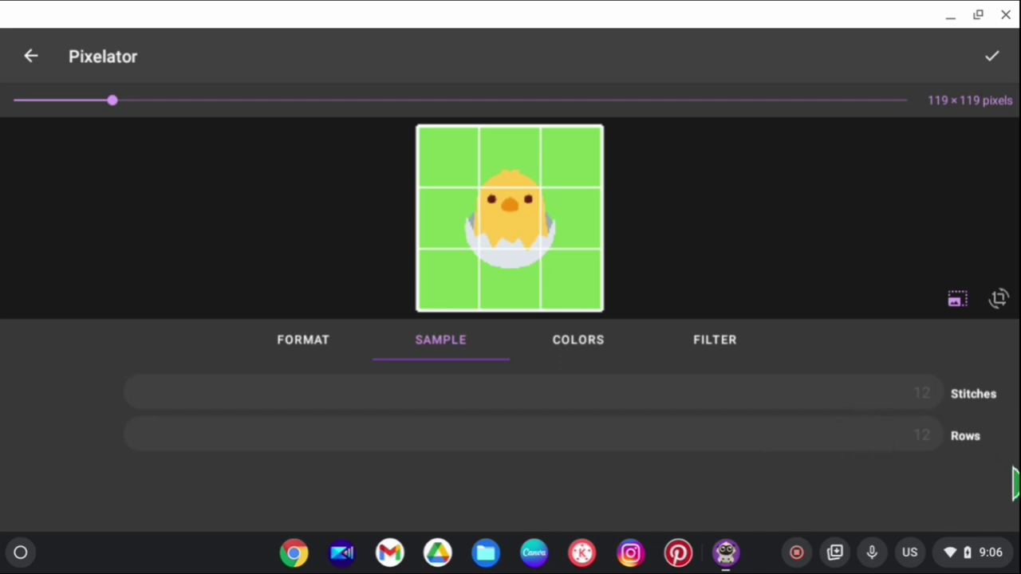
{"action": "type", "text": "12"}
{"action": "left_click", "coordinate": [889, 435]}
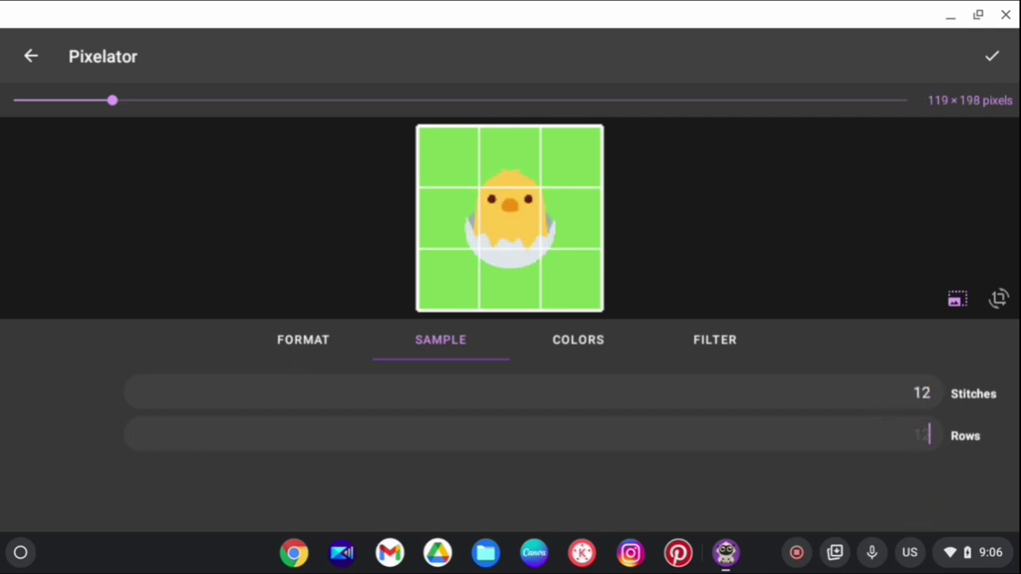
{"action": "type", "text": "12"}
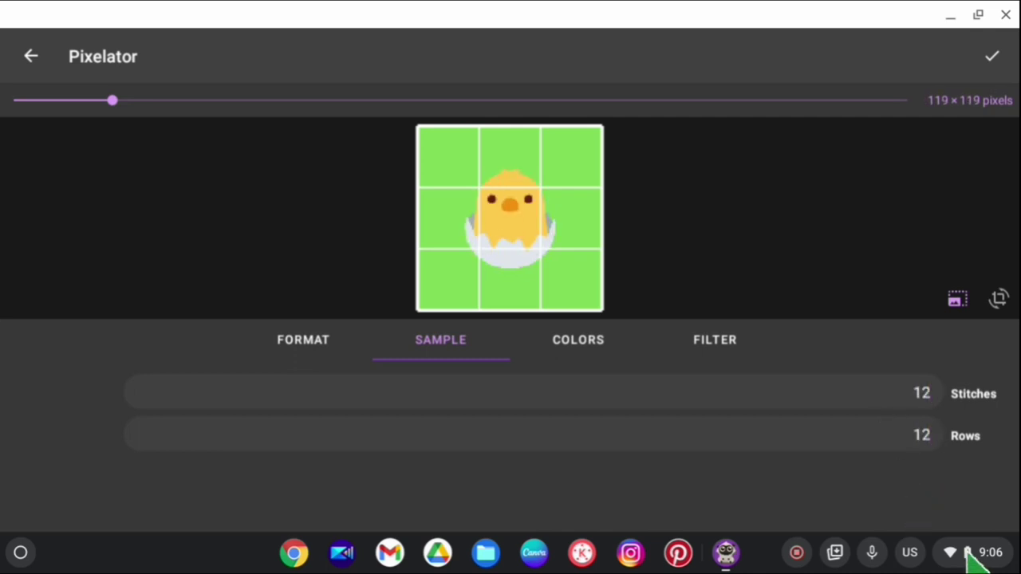
{"action": "left_click", "coordinate": [581, 351]}
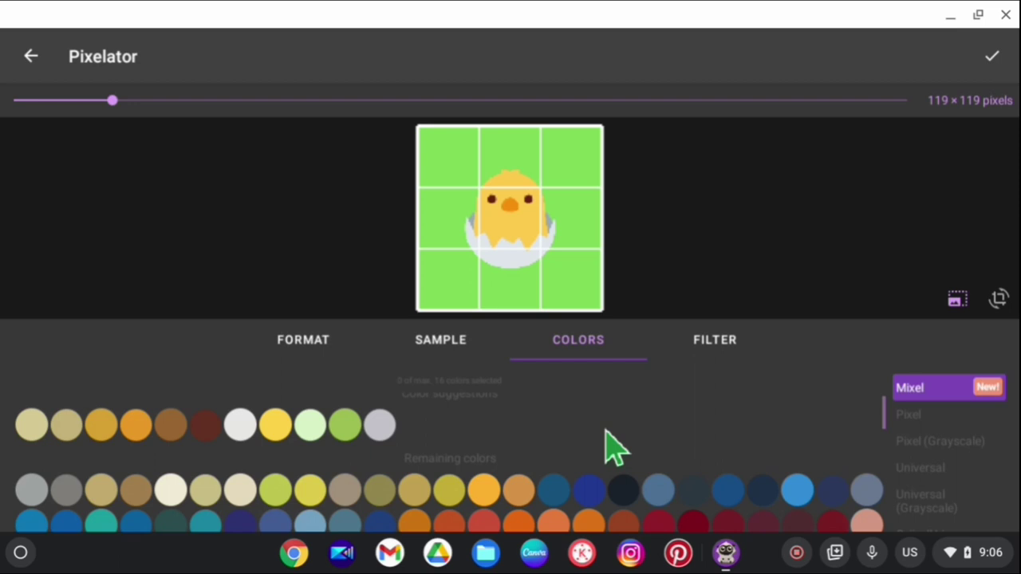
- Add all eleven suggested Mixel colours, including Stroh, Ockerbraun, Eierschale, Blattgrün and Hellgrau
{"action": "scroll", "coordinate": [614, 450], "scroll_direction": "down", "scroll_amount": 3}
{"action": "scroll", "coordinate": [610, 454], "scroll_direction": "down", "scroll_amount": 5}
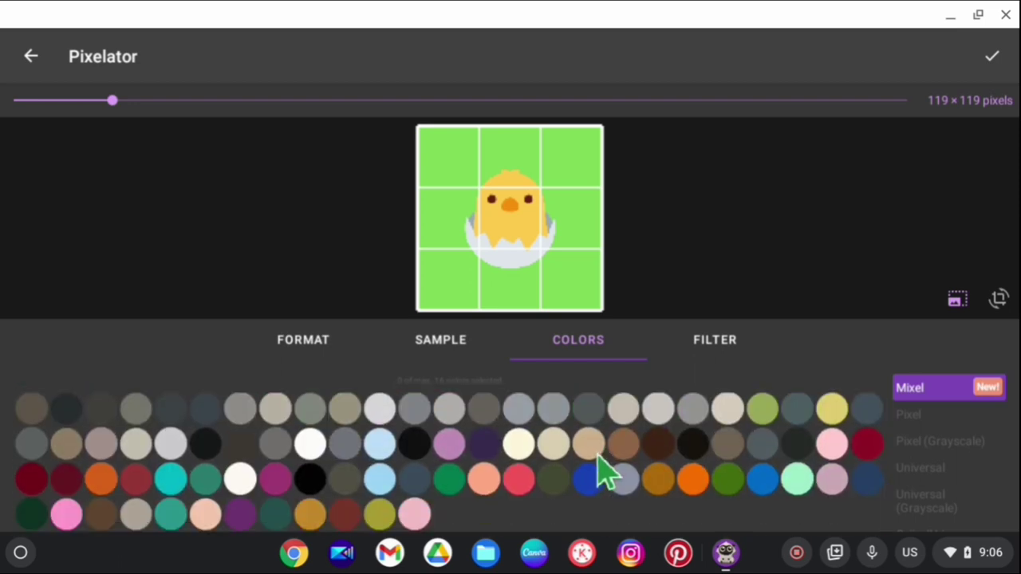
{"action": "scroll", "coordinate": [606, 471], "scroll_direction": "up", "scroll_amount": 8}
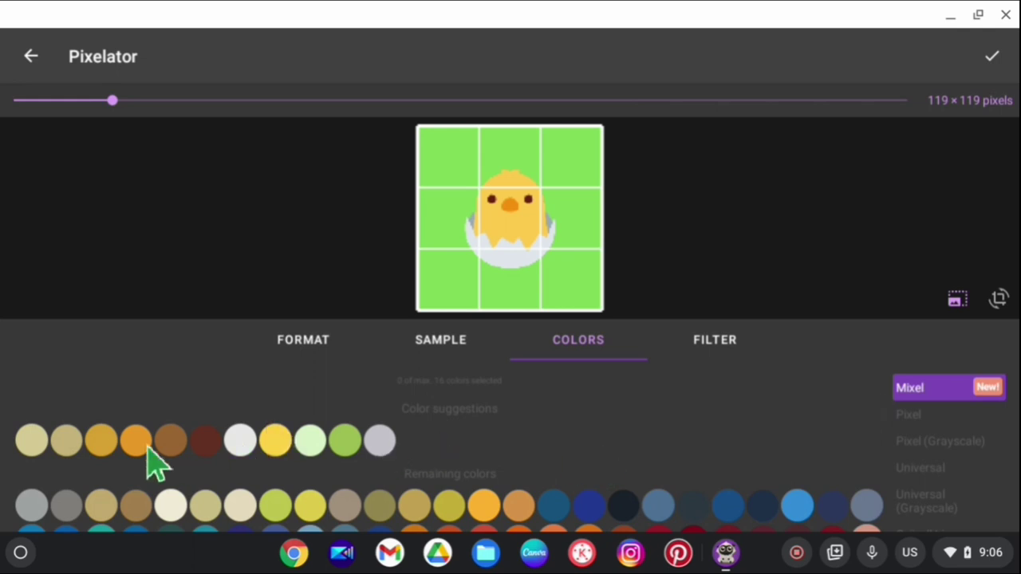
{"action": "left_click", "coordinate": [33, 444]}
{"action": "left_click", "coordinate": [69, 443]}
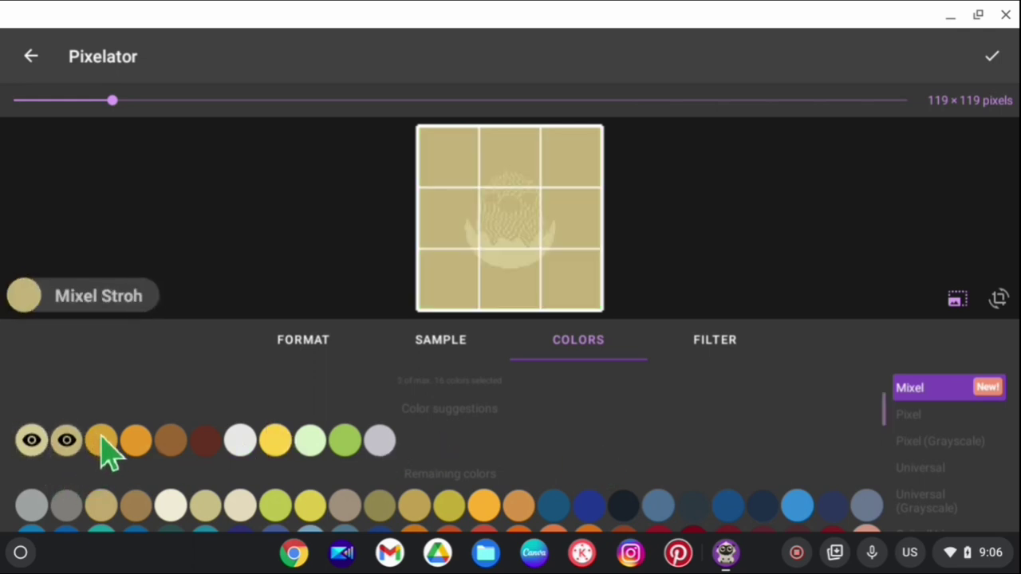
{"action": "left_click", "coordinate": [102, 441]}
{"action": "left_click", "coordinate": [137, 443]}
{"action": "left_click", "coordinate": [171, 442]}
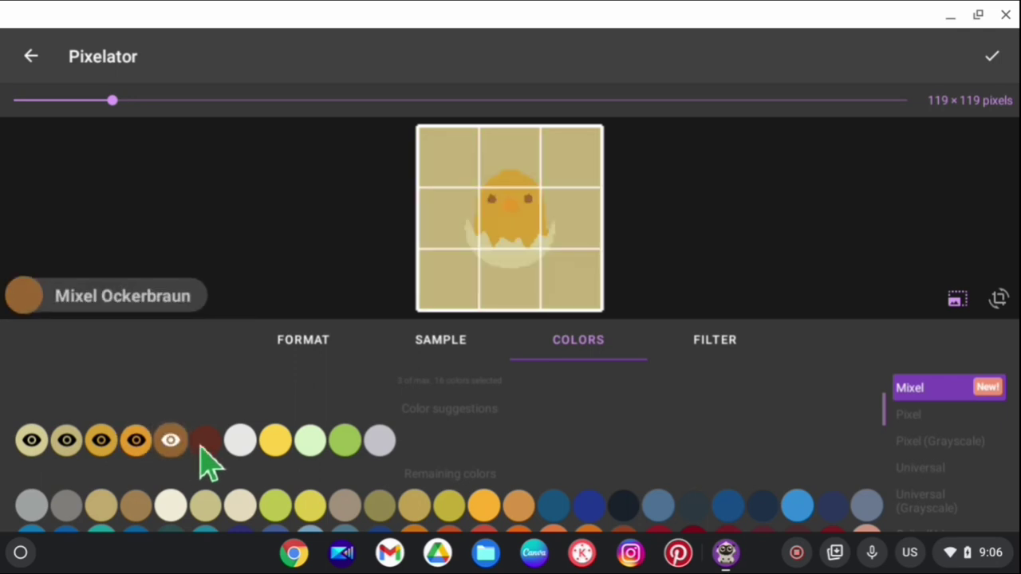
{"action": "left_click", "coordinate": [204, 444]}
{"action": "left_click", "coordinate": [239, 443]}
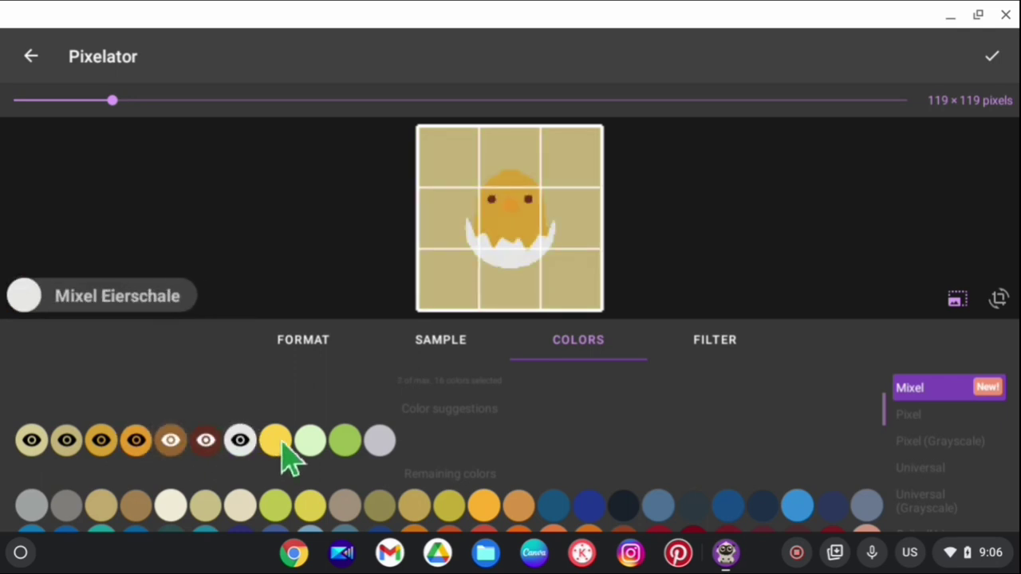
{"action": "left_click", "coordinate": [277, 444]}
{"action": "left_click", "coordinate": [311, 443]}
{"action": "left_click", "coordinate": [346, 444]}
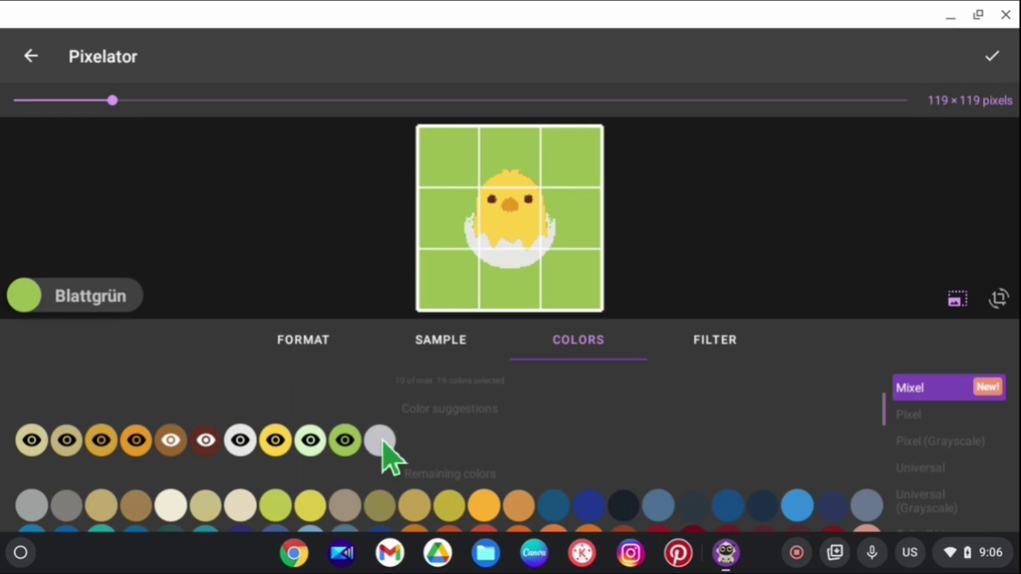
{"action": "left_click", "coordinate": [380, 442]}
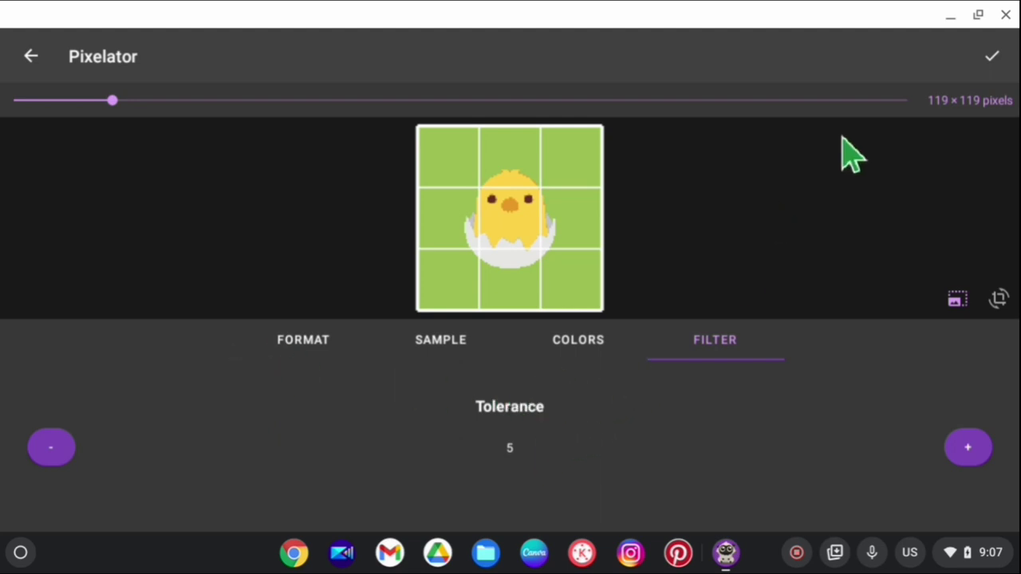
{"action": "left_click", "coordinate": [992, 55]}
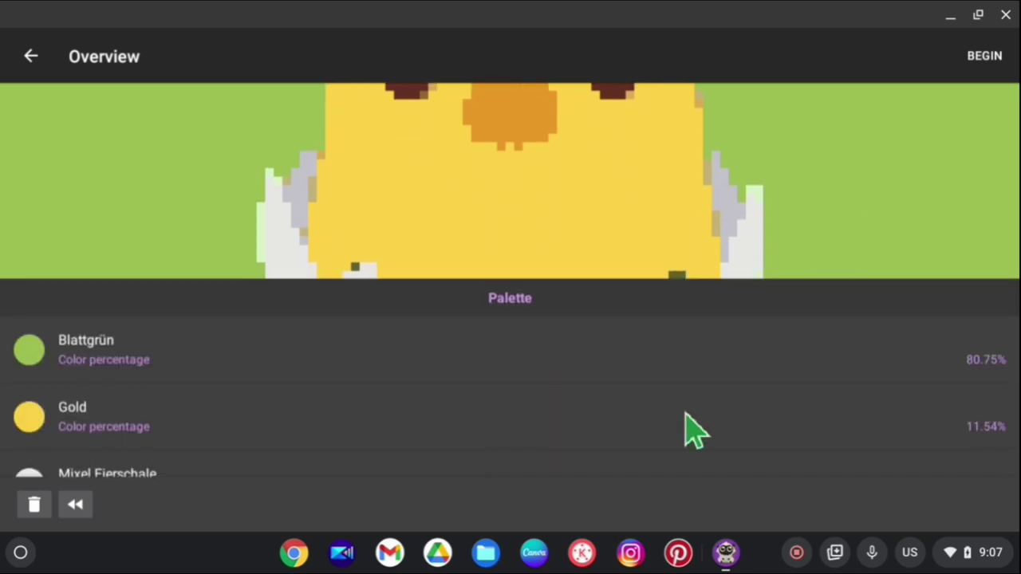
{"action": "scroll", "coordinate": [662, 408], "scroll_direction": "down", "scroll_amount": 2}
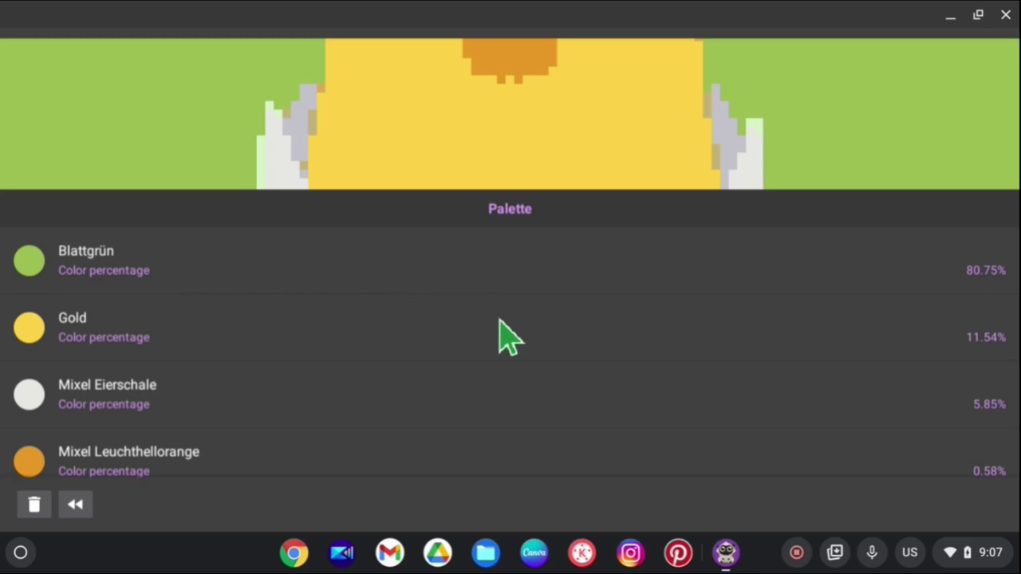
{"action": "scroll", "coordinate": [500, 335], "scroll_direction": "down", "scroll_amount": 5}
{"action": "scroll", "coordinate": [499, 335], "scroll_direction": "down", "scroll_amount": 3}
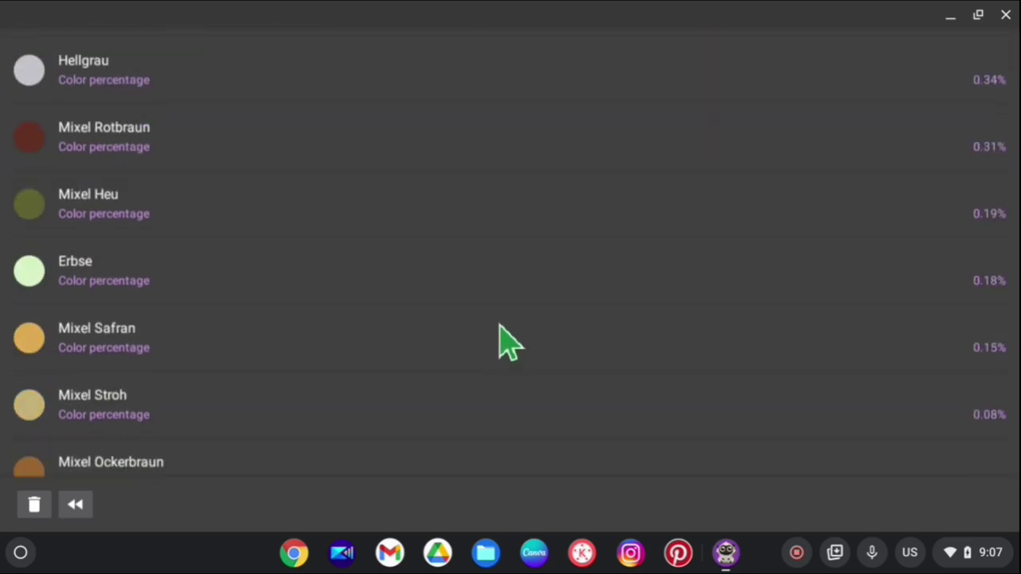
{"action": "scroll", "coordinate": [510, 347], "scroll_direction": "up", "scroll_amount": 8}
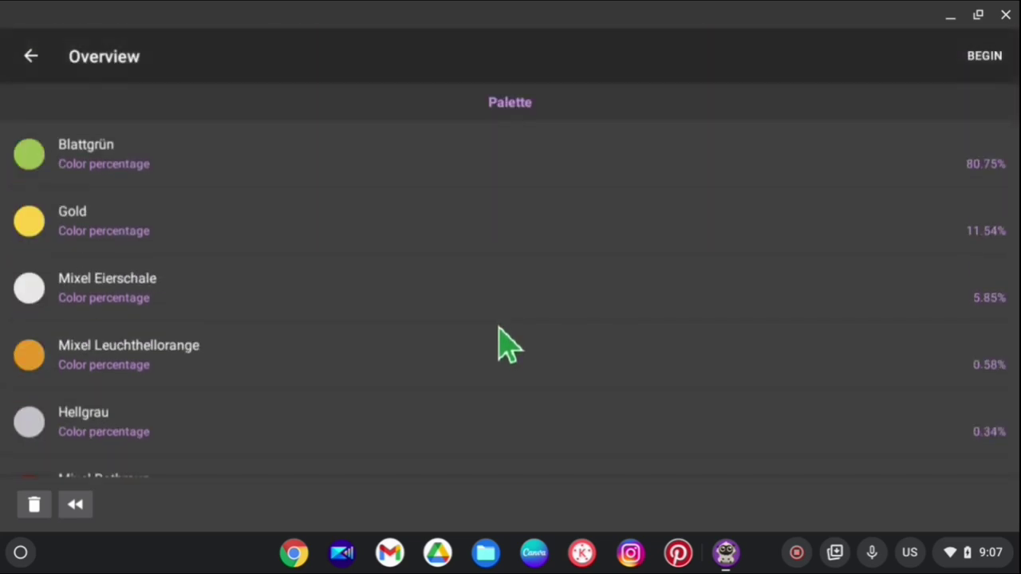
{"action": "scroll", "coordinate": [510, 343], "scroll_direction": "up", "scroll_amount": 4}
{"action": "scroll", "coordinate": [499, 340], "scroll_direction": "down", "scroll_amount": 2}
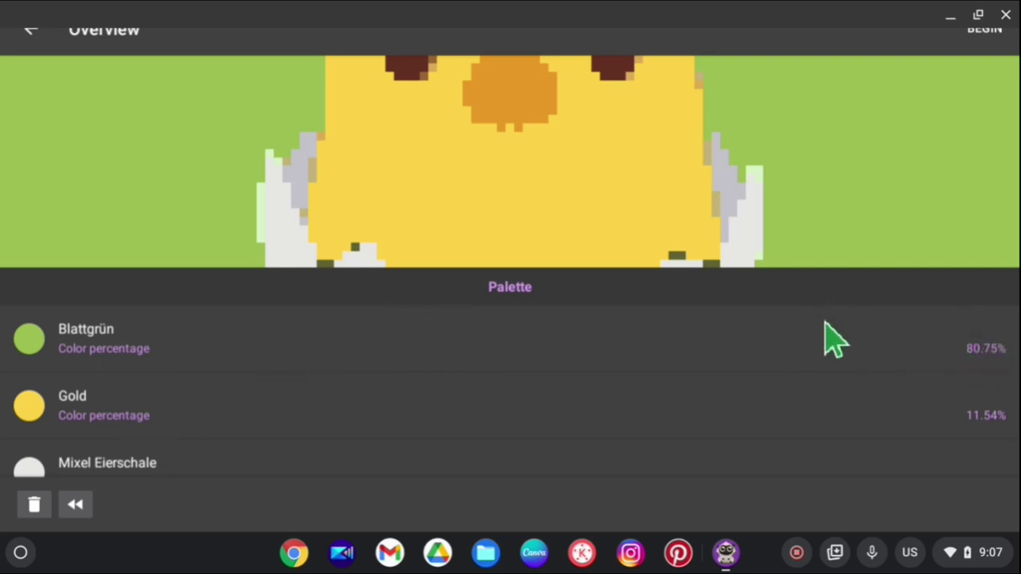
{"action": "scroll", "coordinate": [860, 356], "scroll_direction": "down", "scroll_amount": 1}
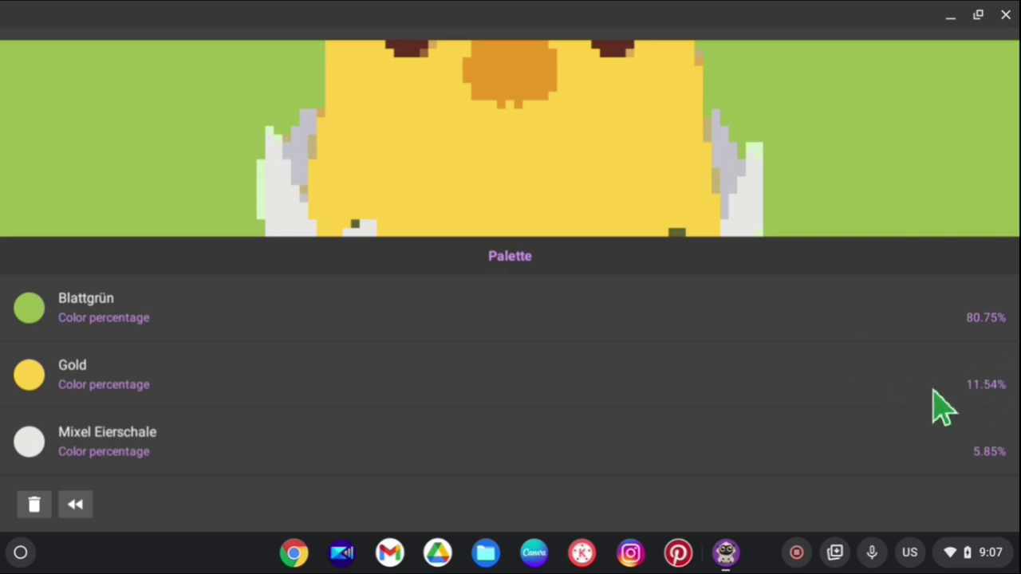
{"action": "scroll", "coordinate": [921, 430], "scroll_direction": "down", "scroll_amount": 2}
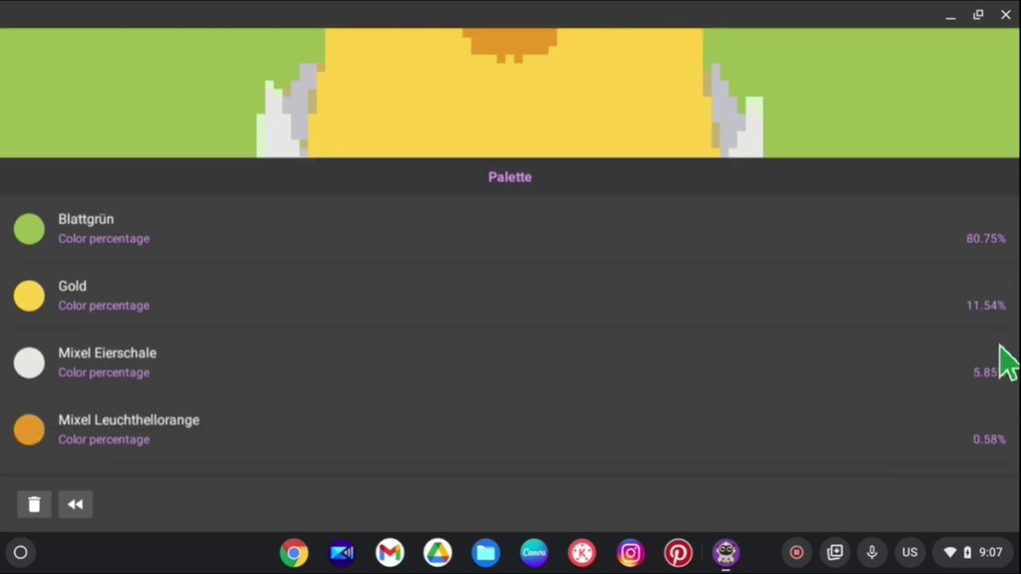
{"action": "scroll", "coordinate": [858, 359], "scroll_direction": "down", "scroll_amount": 10}
{"action": "scroll", "coordinate": [845, 355], "scroll_direction": "up", "scroll_amount": 15}
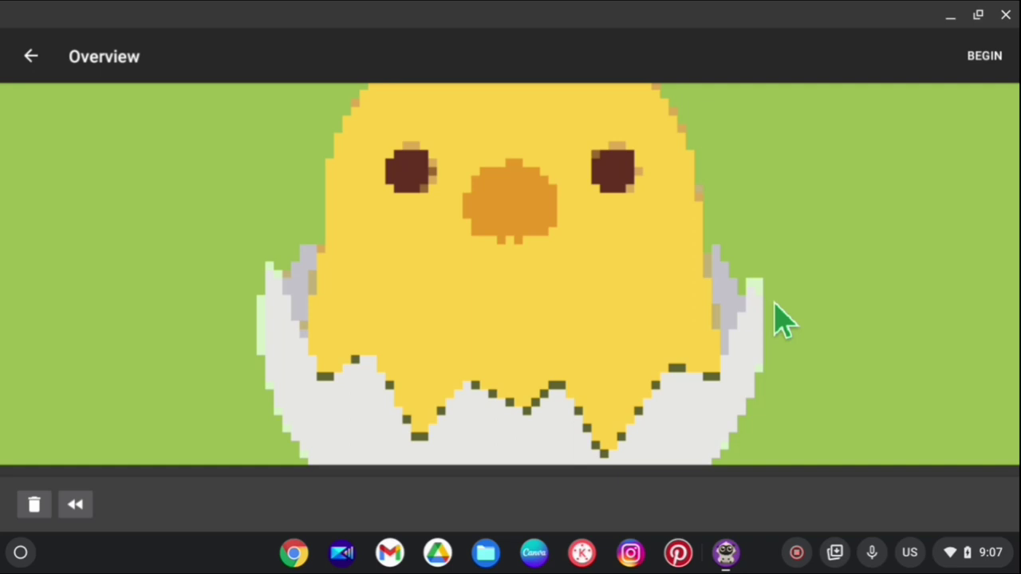
{"action": "scroll", "coordinate": [775, 305], "scroll_direction": "down", "scroll_amount": 3}
{"action": "scroll", "coordinate": [775, 305], "scroll_direction": "up", "scroll_amount": 5}
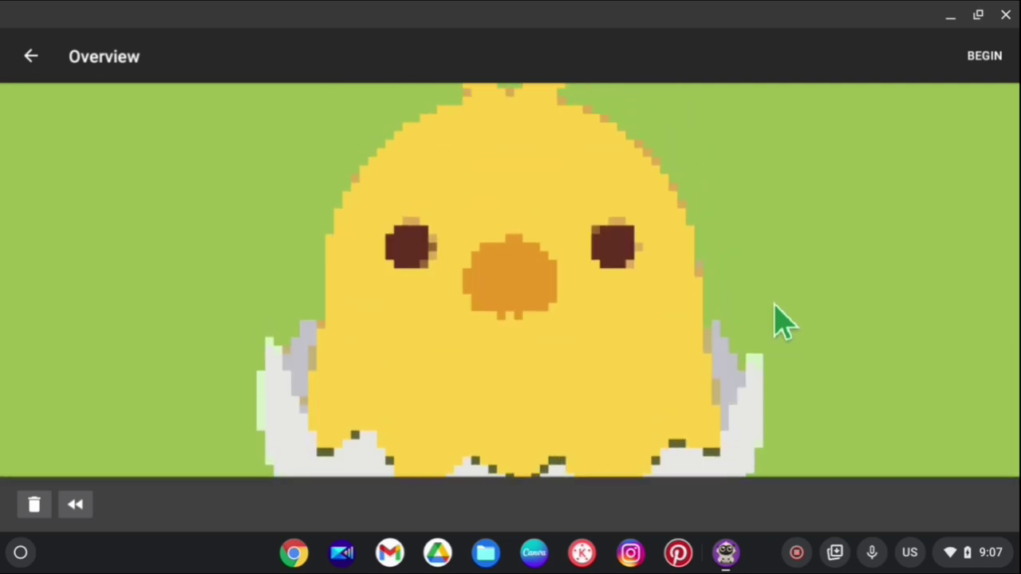
{"action": "scroll", "coordinate": [775, 304], "scroll_direction": "down", "scroll_amount": 2}
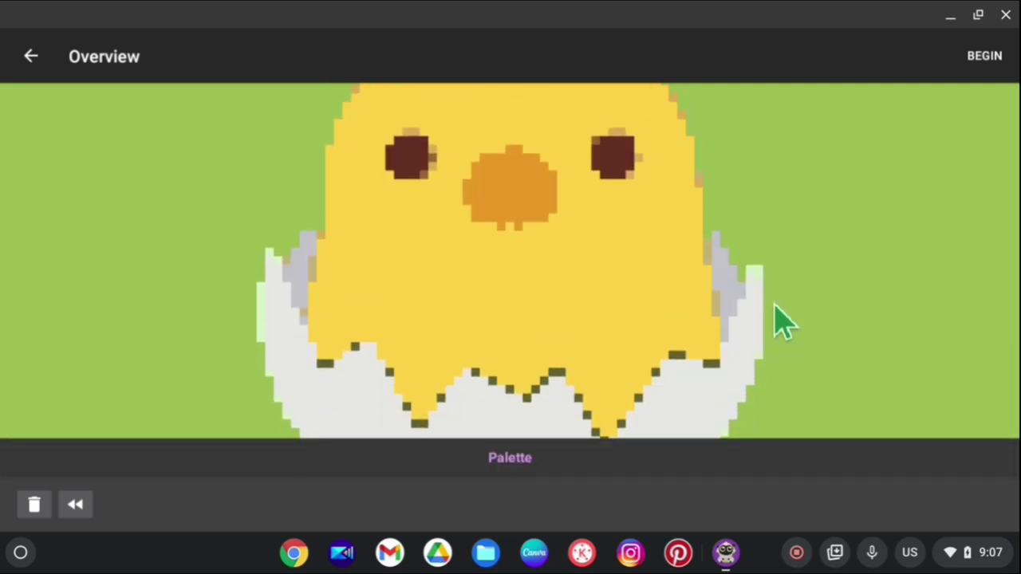
- Begin the chick pattern and switch the Pixelgrid from moving the view to marking stitches
{"action": "left_click", "coordinate": [985, 64]}
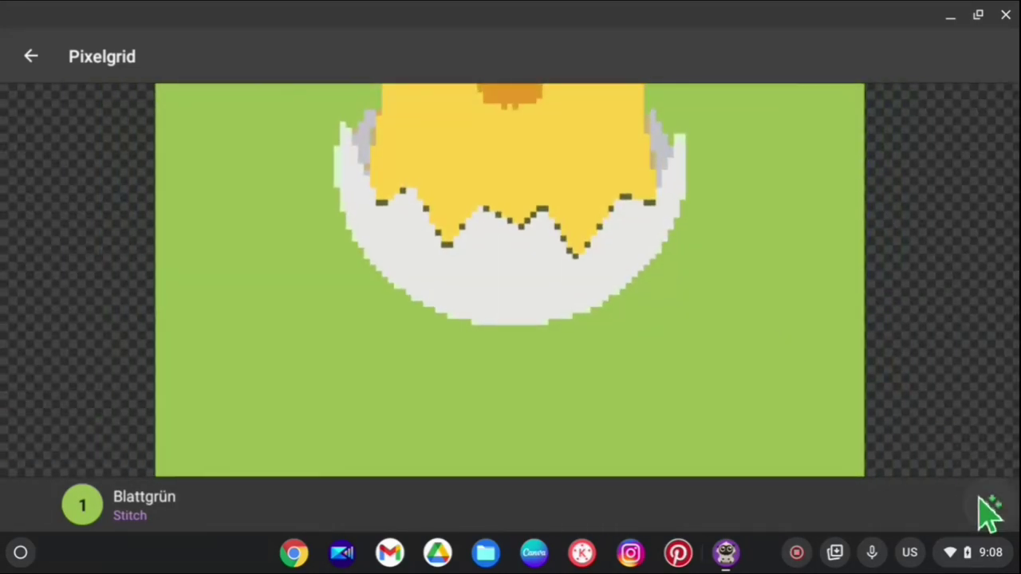
{"action": "left_click", "coordinate": [988, 505]}
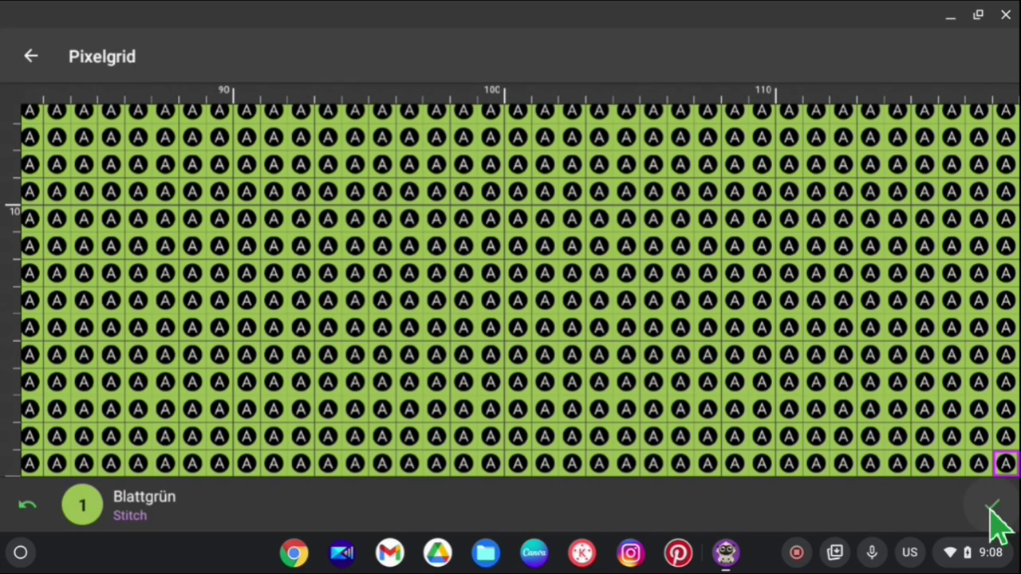
- Mark diagonal rows one through four as stitched, then return to move mode
{"action": "left_click", "coordinate": [990, 508]}
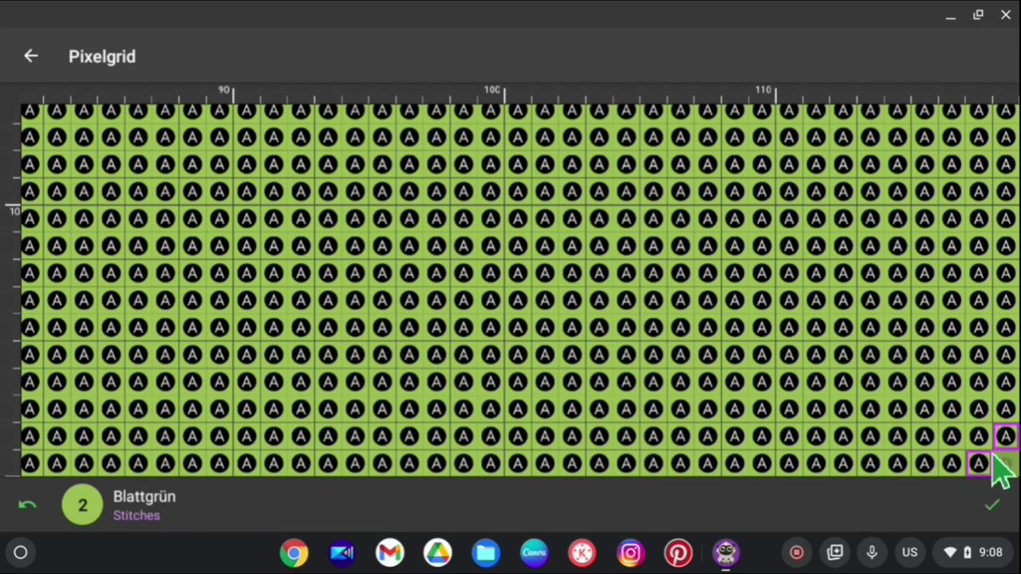
{"action": "left_click", "coordinate": [1005, 506]}
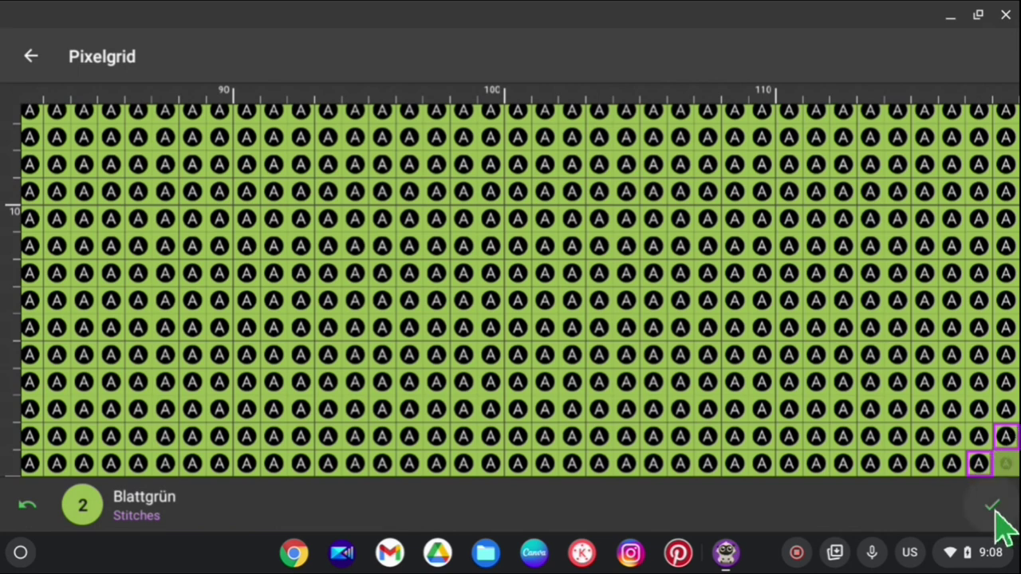
{"action": "left_click", "coordinate": [997, 512]}
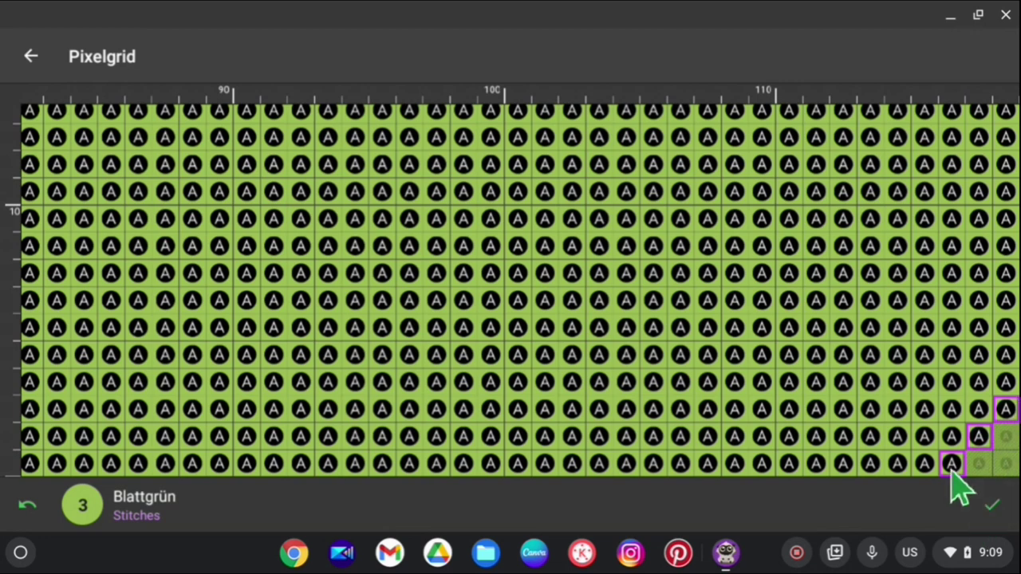
{"action": "left_click", "coordinate": [989, 509]}
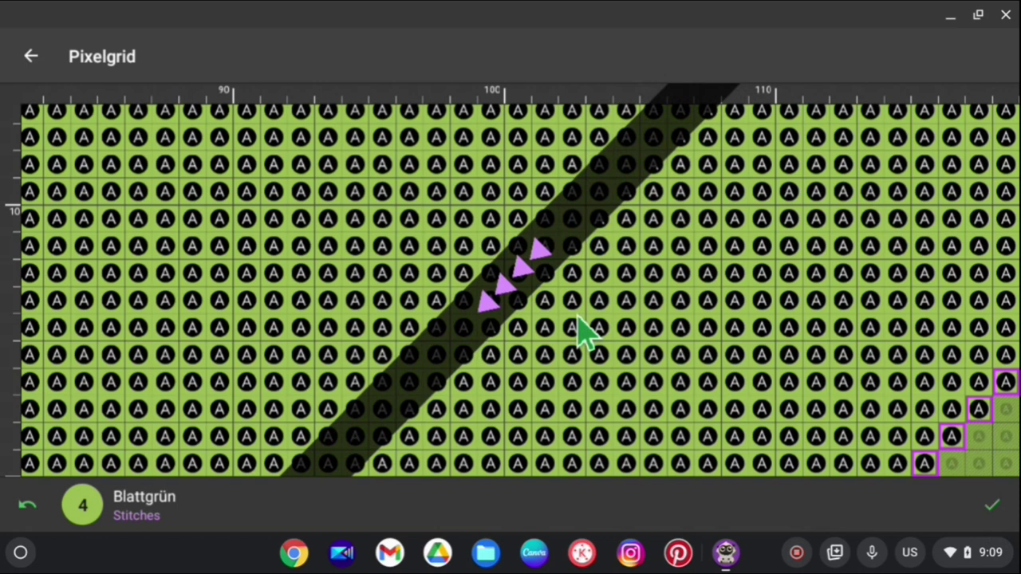
{"action": "left_click", "coordinate": [986, 509]}
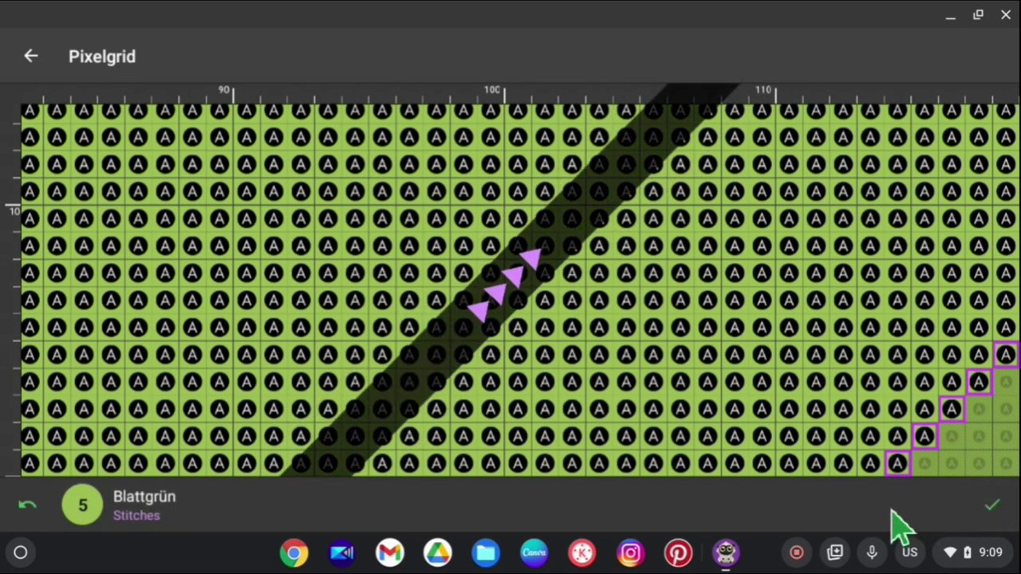
{"action": "left_click", "coordinate": [961, 430]}
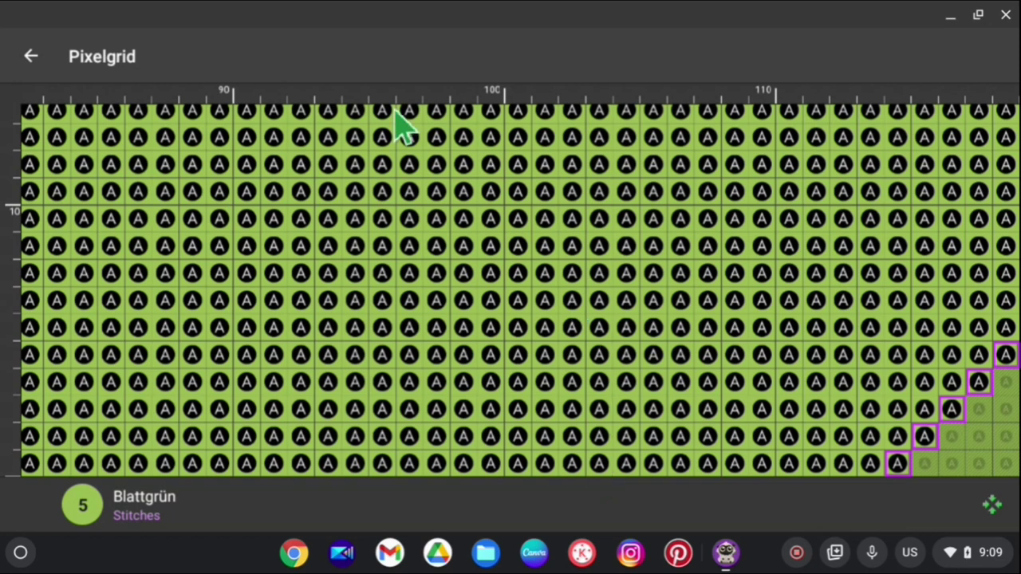
- Back out to My projects, reopen the chick project and continue at 0.07% progress
{"action": "left_click", "coordinate": [31, 56]}
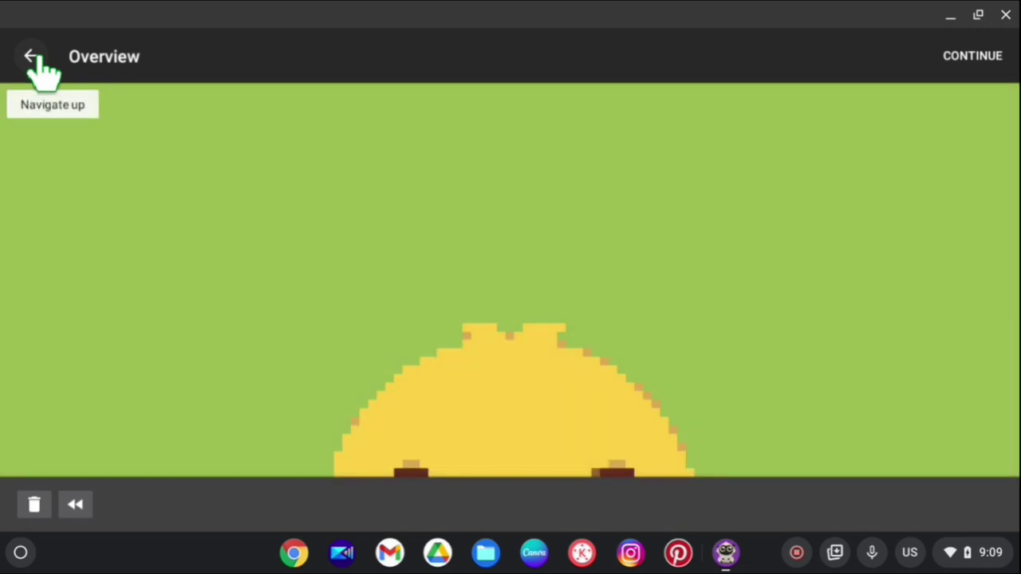
{"action": "left_click", "coordinate": [33, 56]}
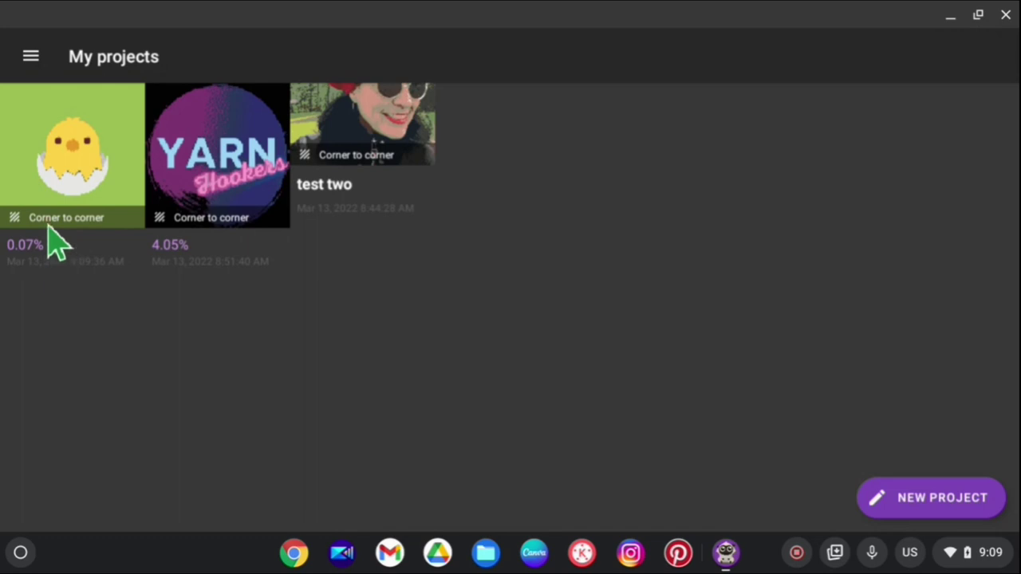
{"action": "left_click", "coordinate": [60, 171]}
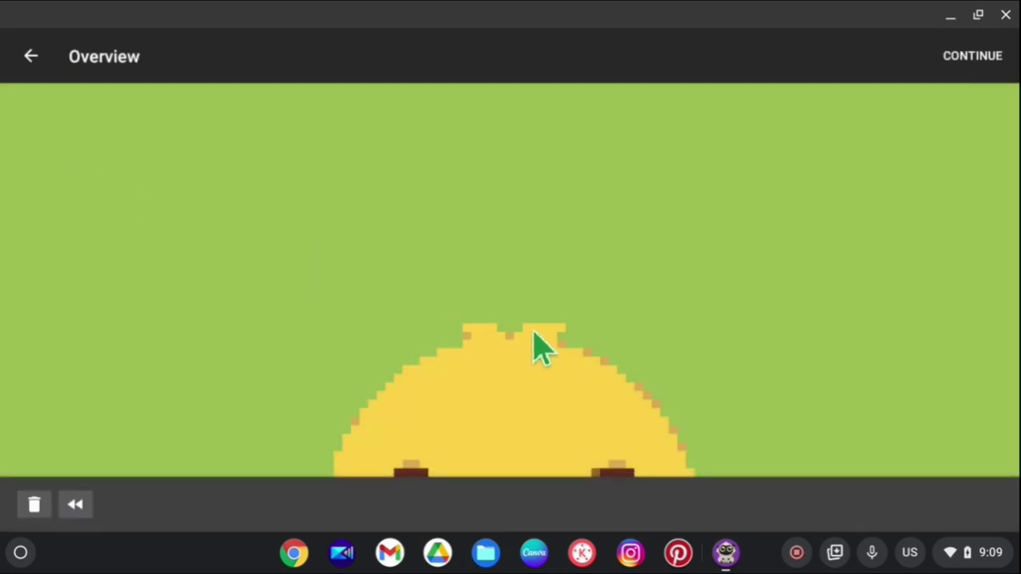
{"action": "left_click", "coordinate": [969, 59]}
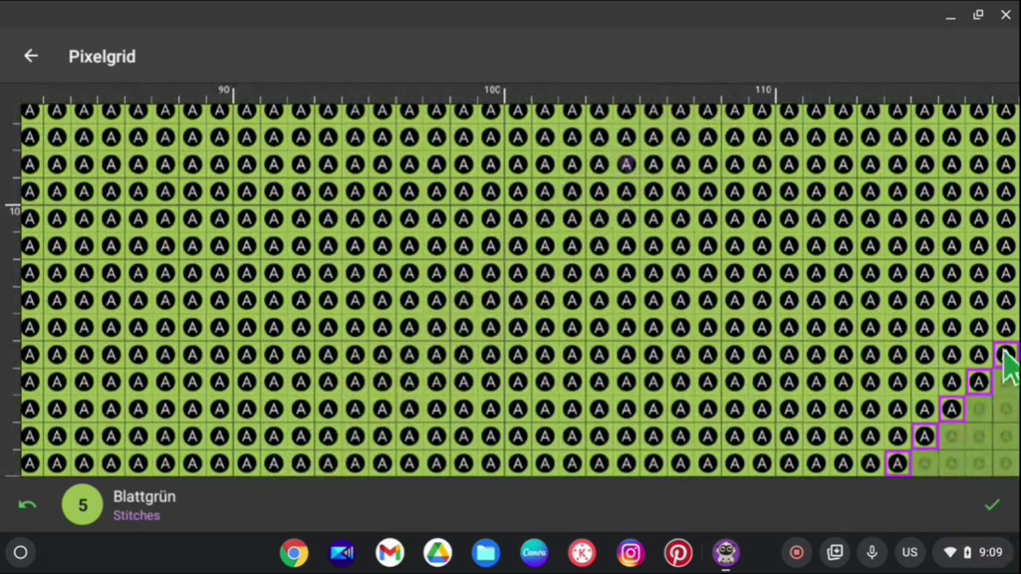
- Complete the five- through nine-stitch diagonal rows, then undo the last two rows
{"action": "left_click", "coordinate": [991, 506]}
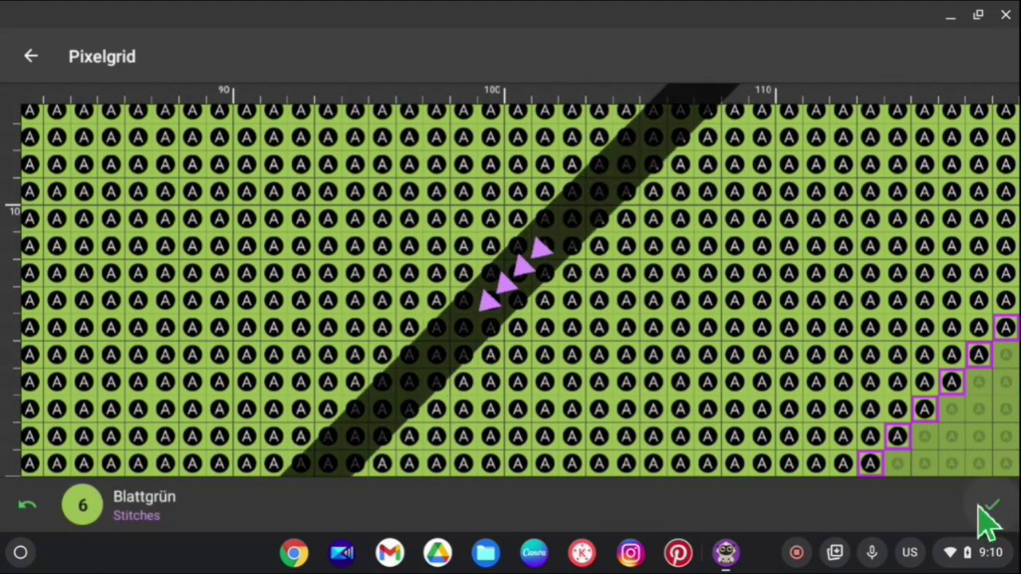
{"action": "left_click", "coordinate": [989, 507]}
{"action": "left_click", "coordinate": [982, 507]}
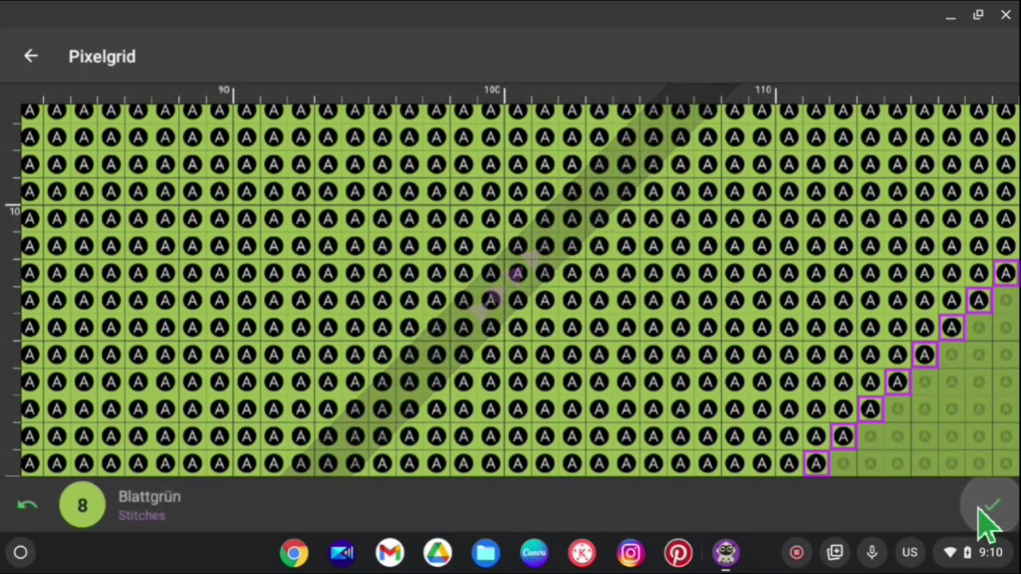
{"action": "left_click", "coordinate": [987, 507]}
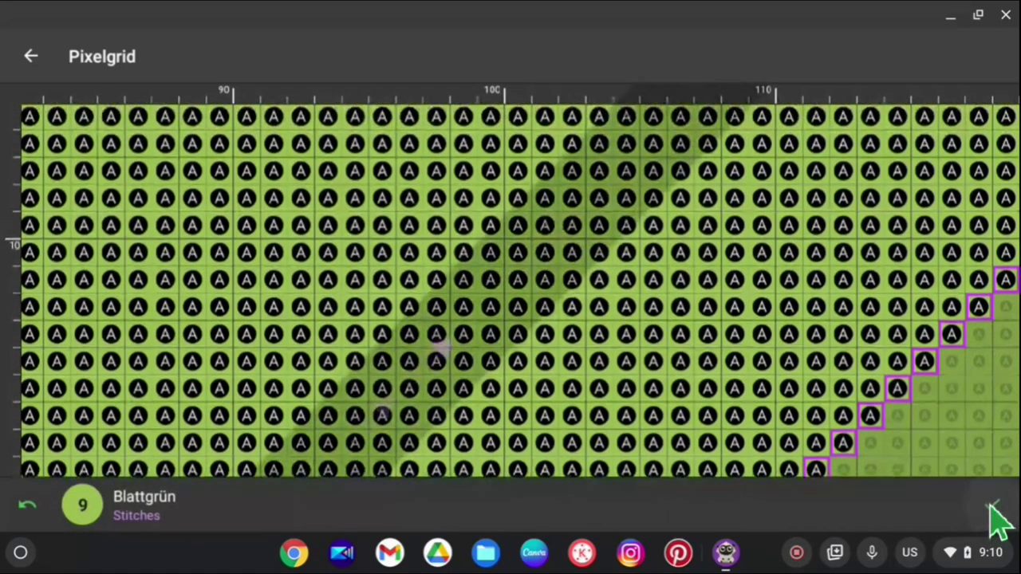
{"action": "left_click", "coordinate": [990, 507]}
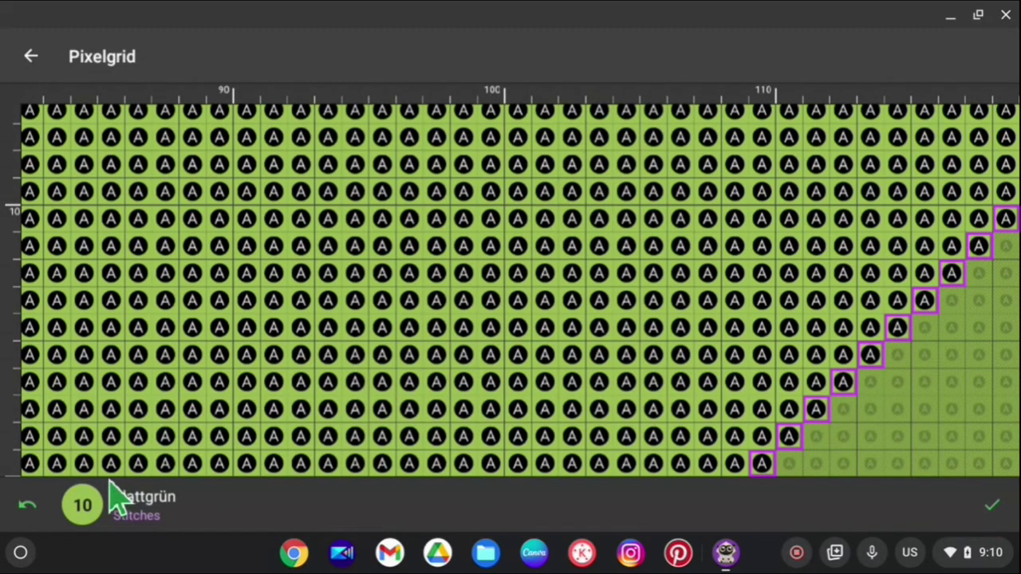
{"action": "left_click", "coordinate": [30, 507]}
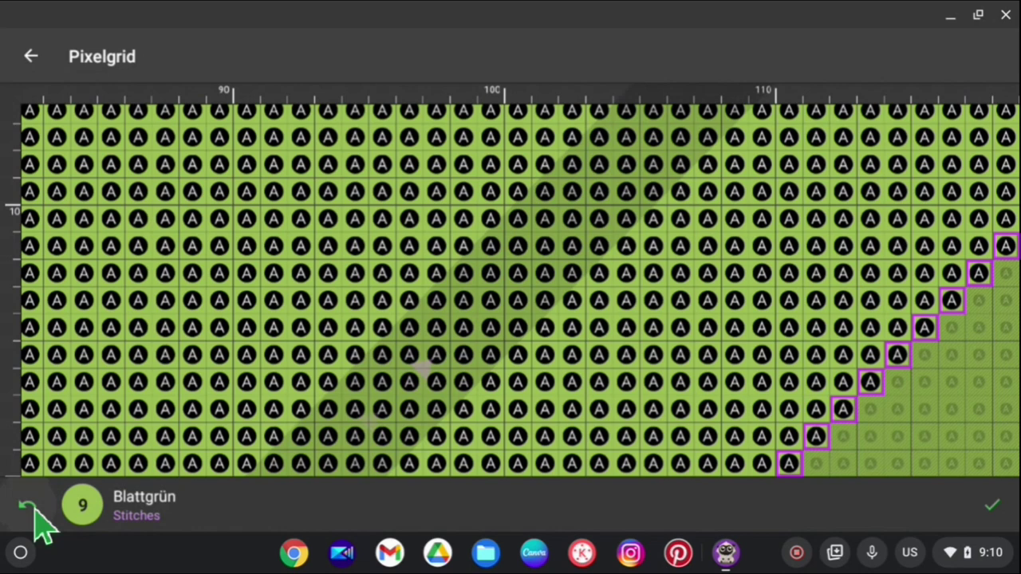
{"action": "left_click", "coordinate": [32, 511]}
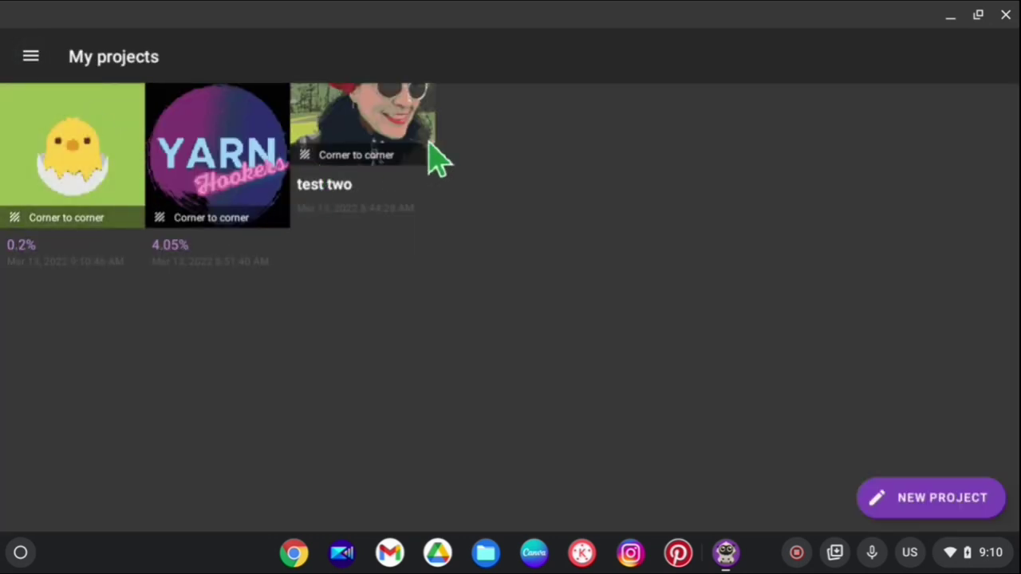
- Open the test two project card from My projects
{"action": "left_click", "coordinate": [409, 165]}
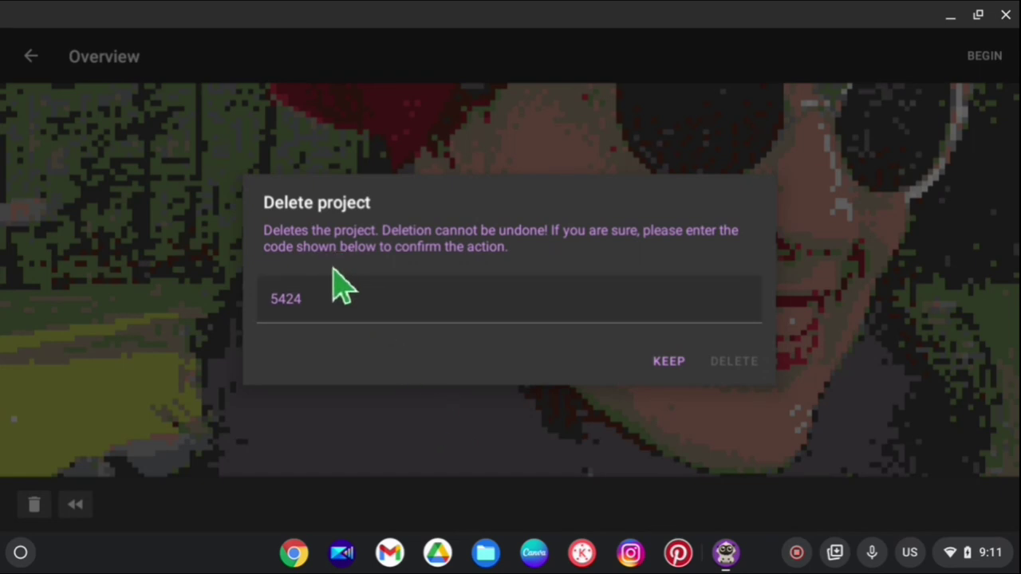
- Enter the displayed confirmation code and confirm permanent deletion of the test two project
{"action": "left_click", "coordinate": [327, 297]}
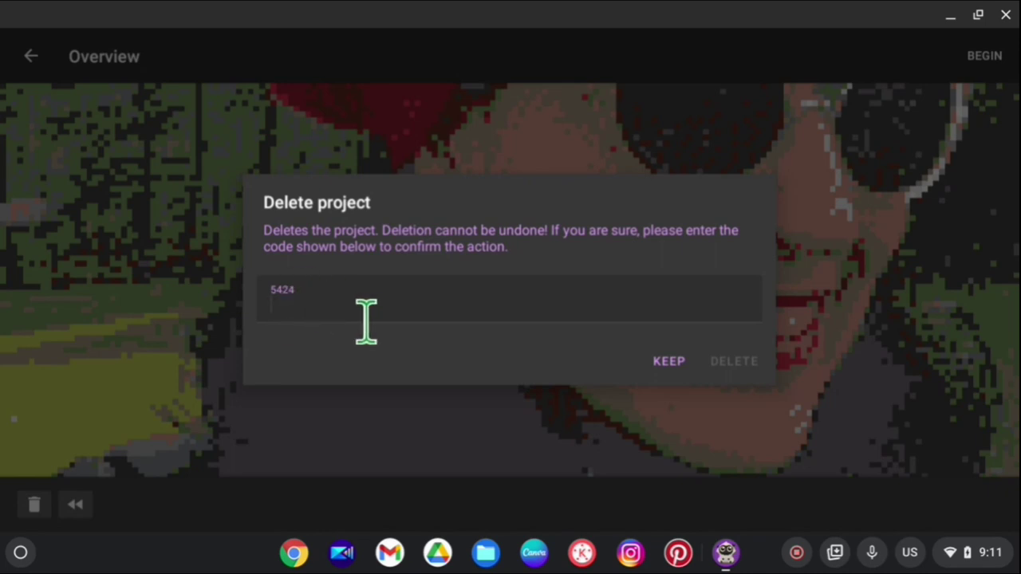
{"action": "type", "text": "5"}
{"action": "key", "text": "BackSpace"}
{"action": "type", "text": "24"}
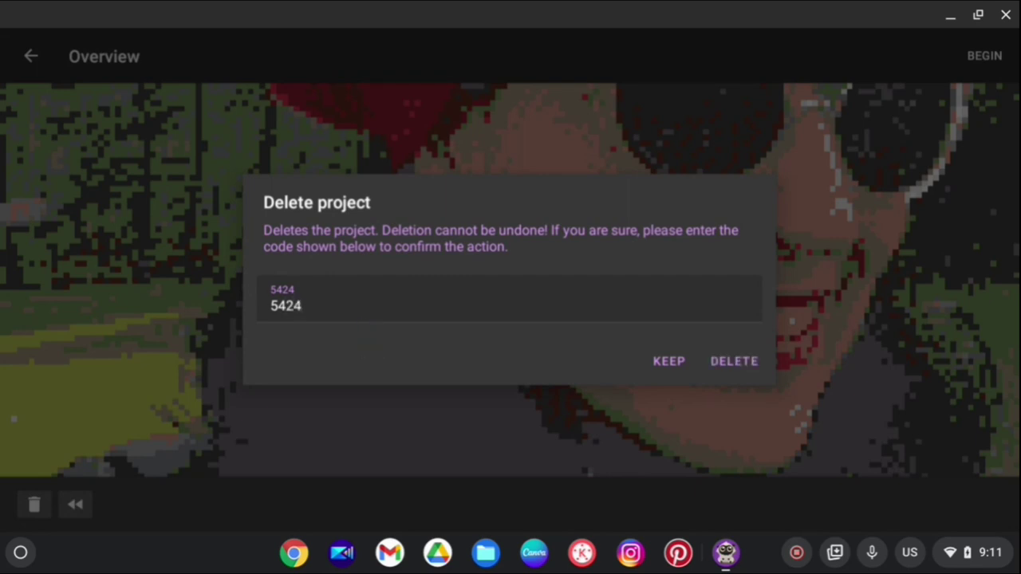
{"action": "left_click", "coordinate": [734, 363]}
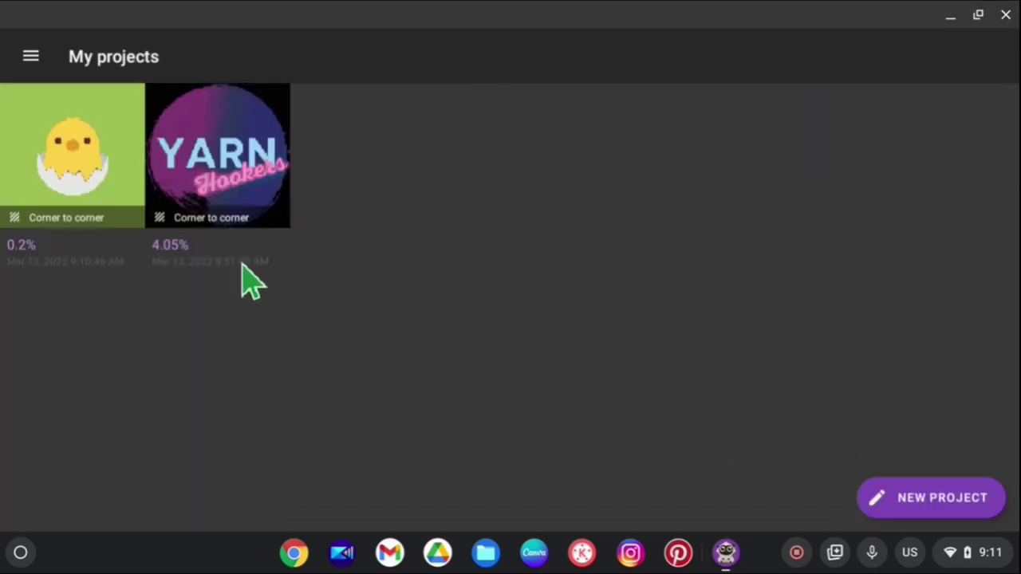